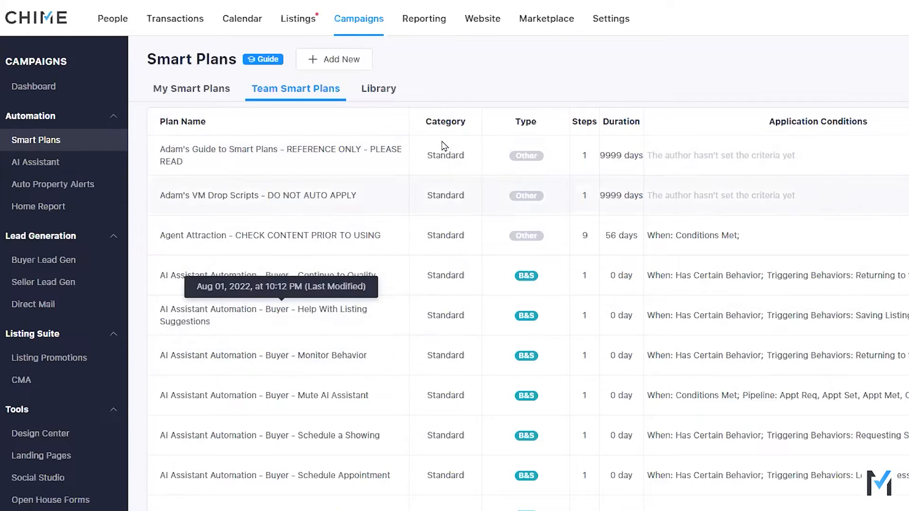
Step: Start a new smart plan in the Standard Plan category
click(342, 64)
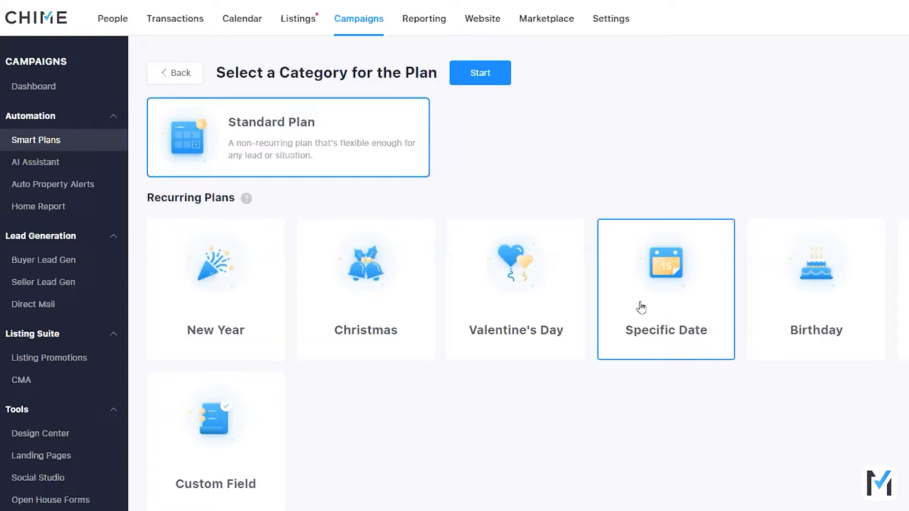
click(366, 300)
click(455, 298)
click(646, 299)
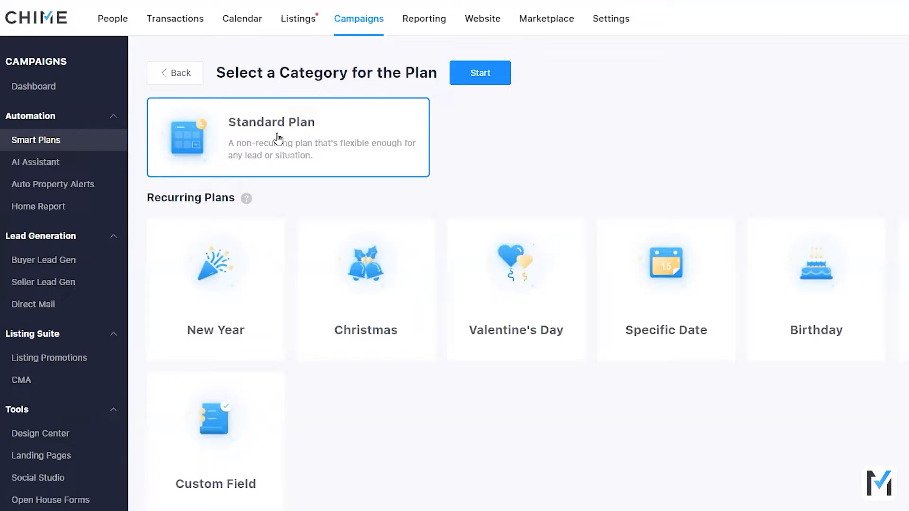
click(474, 76)
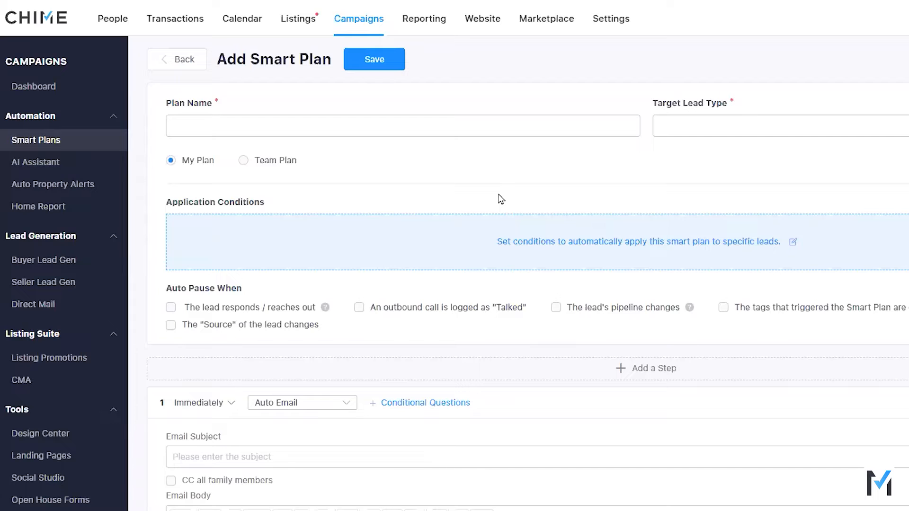
Step: Add a second Auto Email step after the first one and move it to the front of the plan
scroll(497, 187, down, 7)
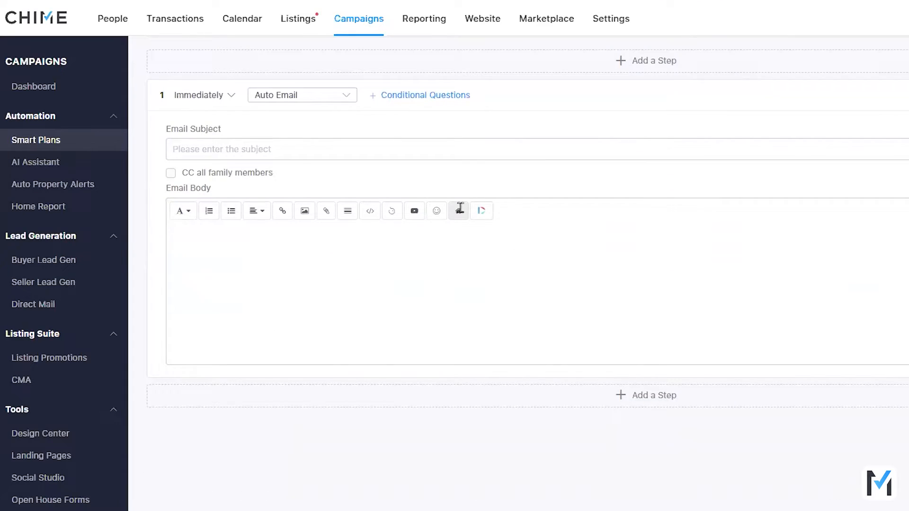
click(611, 400)
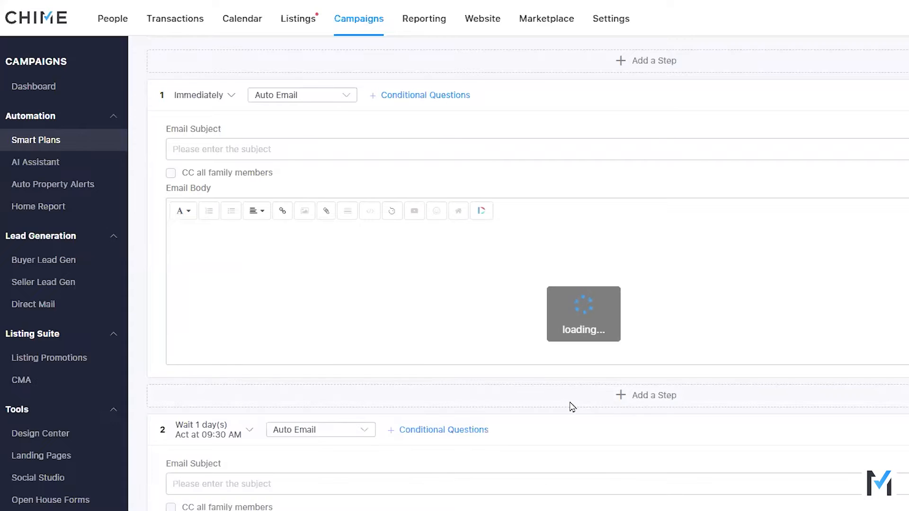
scroll(426, 379, down, 5)
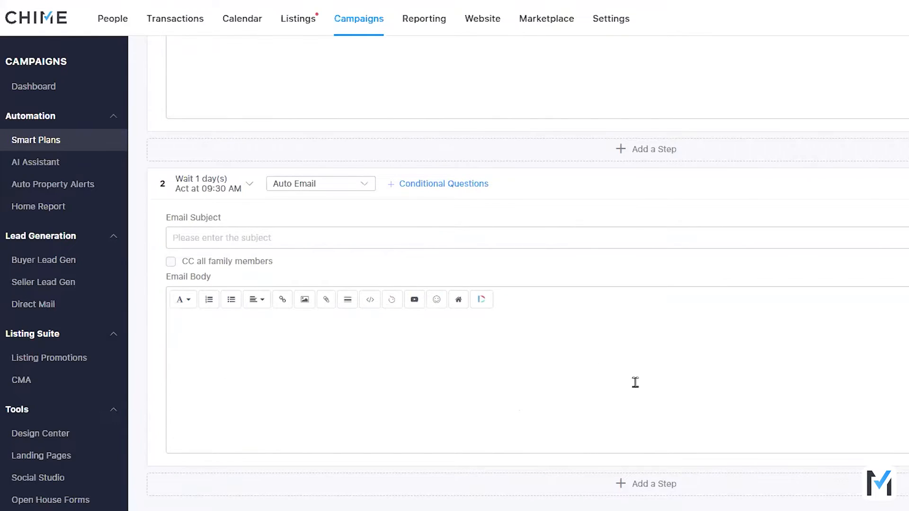
scroll(635, 381, up, 4)
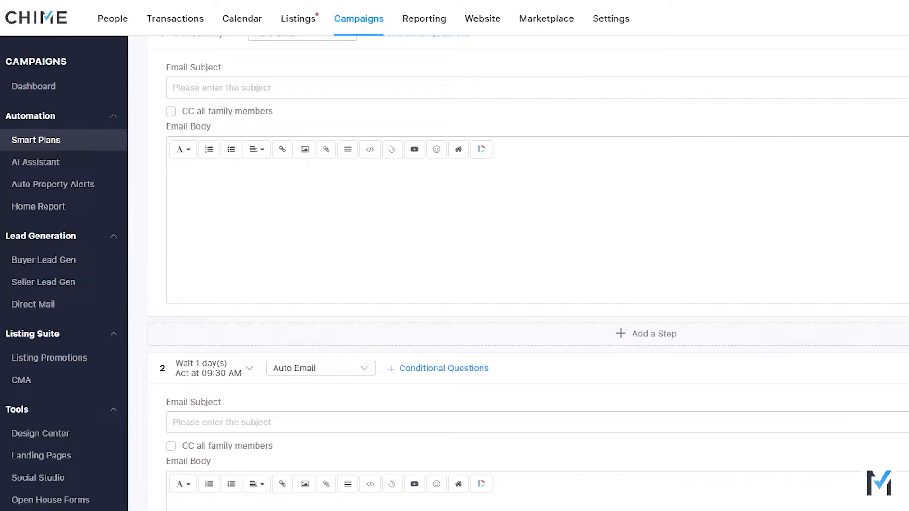
drag(907, 368, 907, 60)
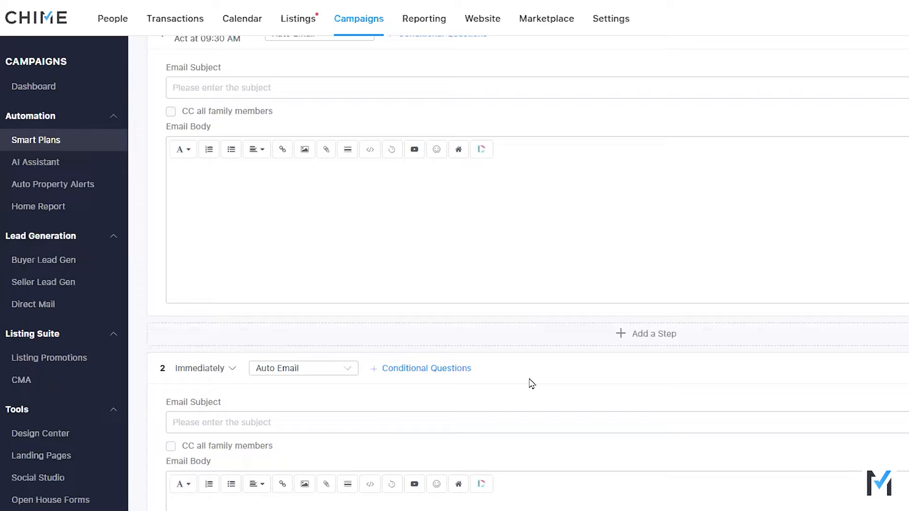
Step: Review the available Target Lead Type options for the plan without choosing one
scroll(519, 384, up, 5)
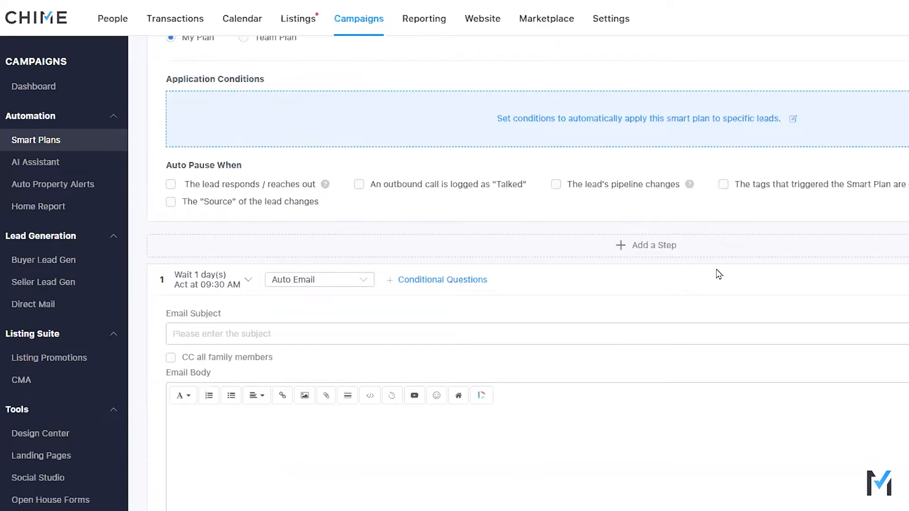
scroll(497, 325, up, 3)
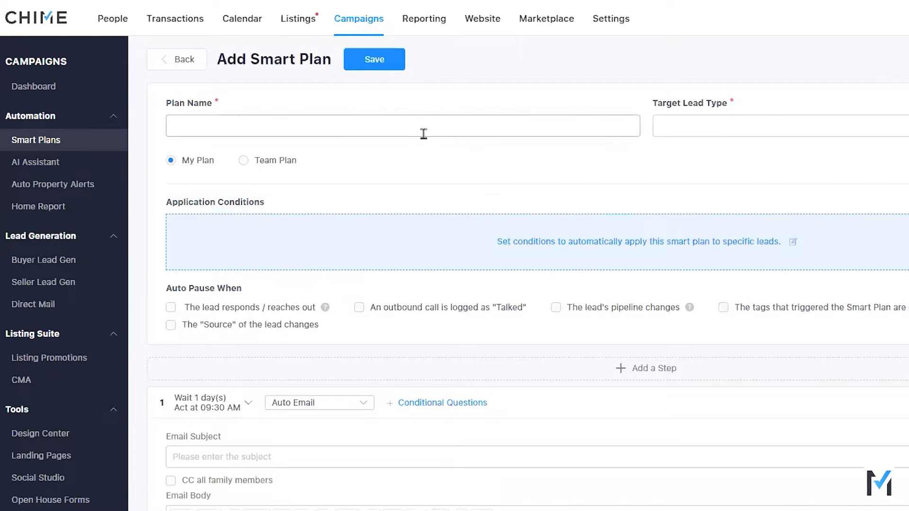
click(716, 128)
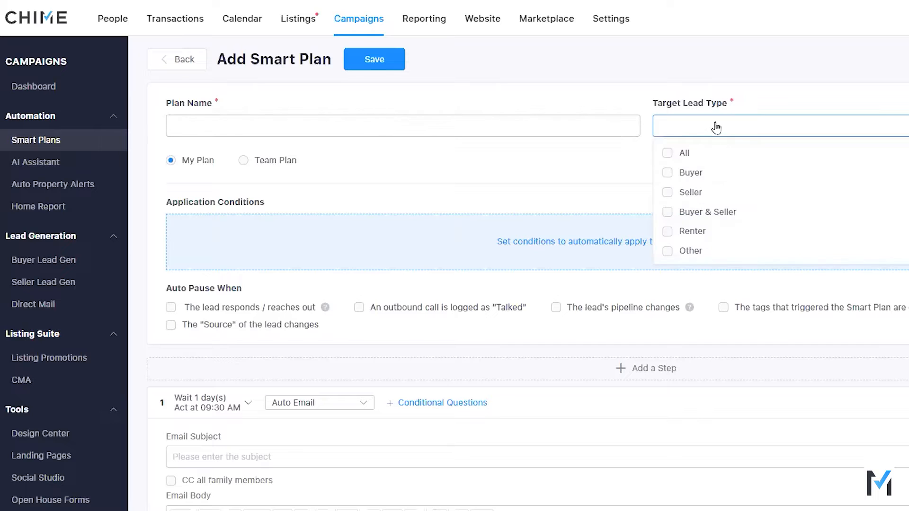
click(574, 175)
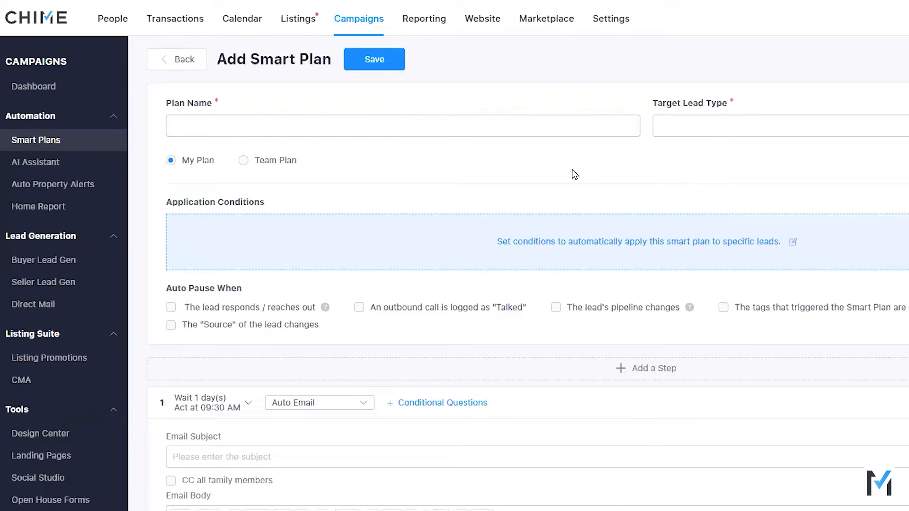
Step: Set the plan's application conditions to auto apply whenever leads meet the specified conditions, and review the available criteria
click(574, 253)
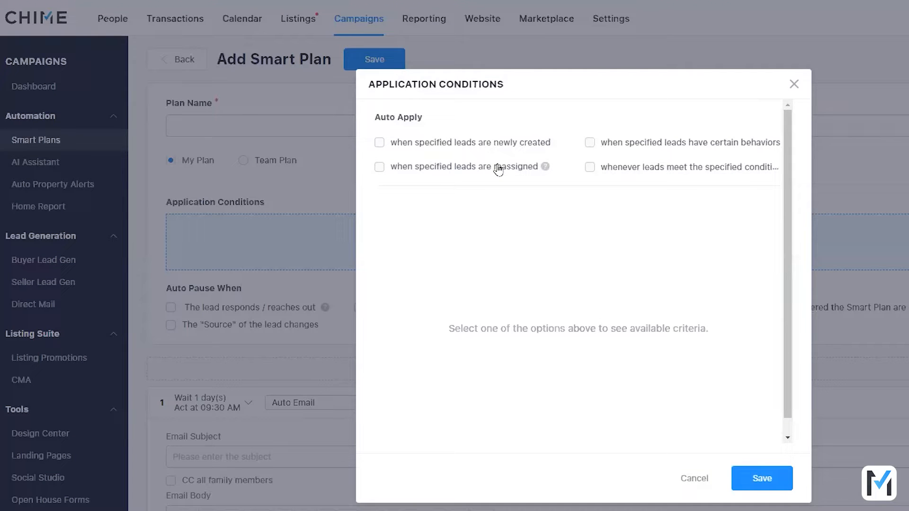
click(645, 149)
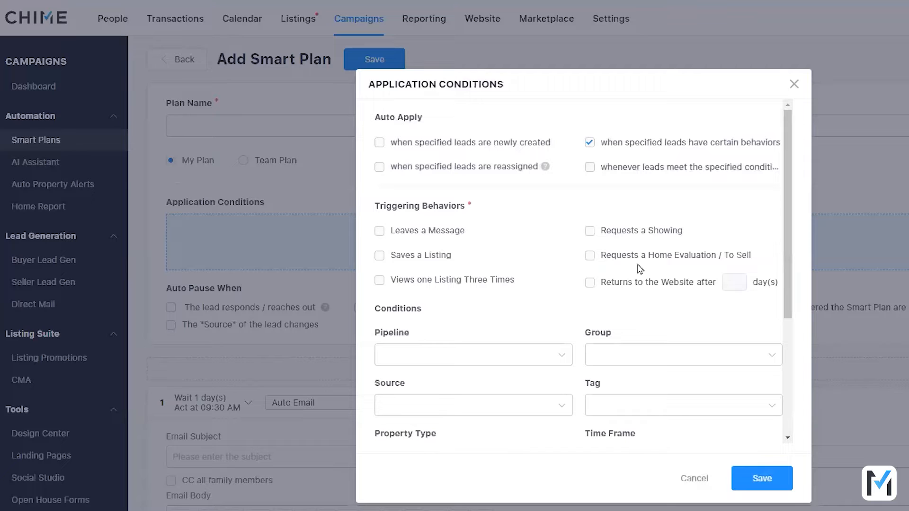
click(652, 168)
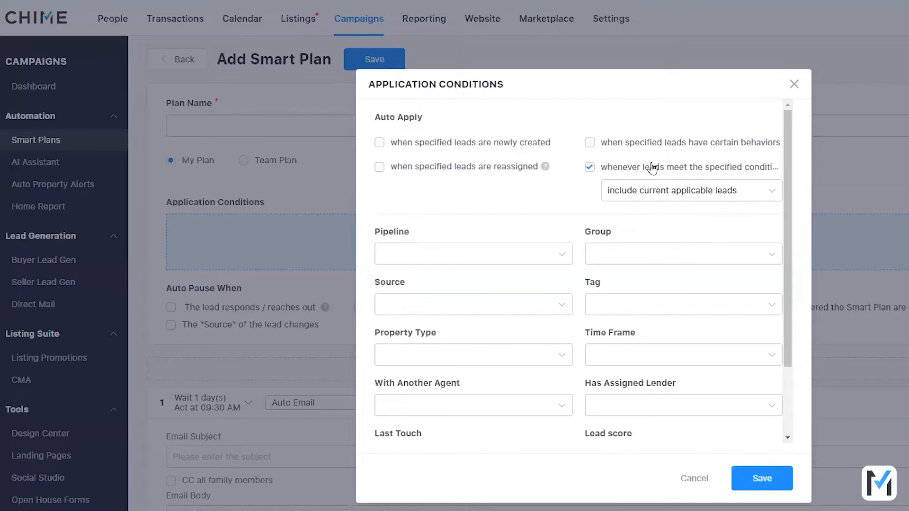
scroll(501, 363, down, 1)
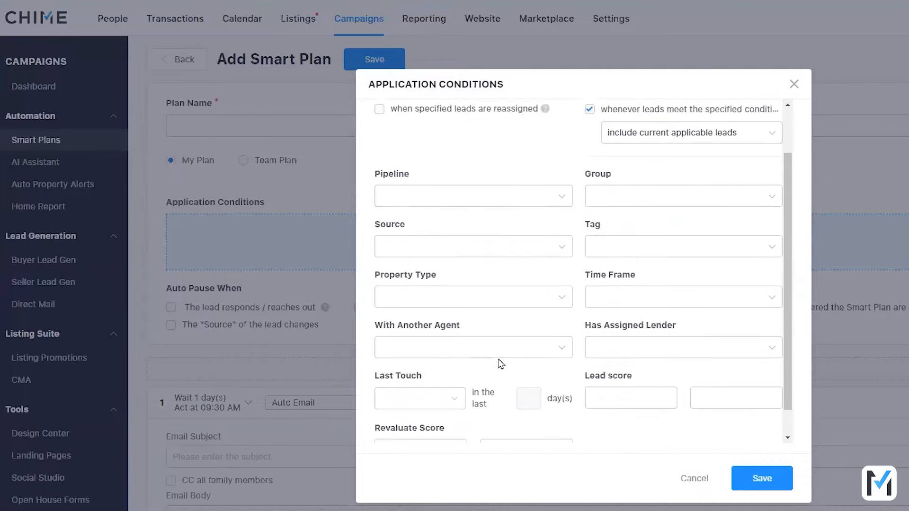
scroll(473, 288, up, 2)
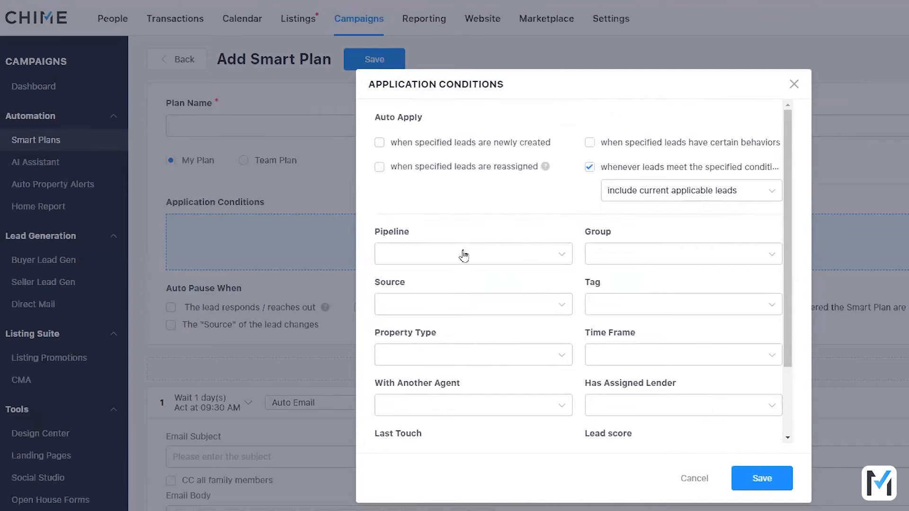
scroll(582, 305, down, 2)
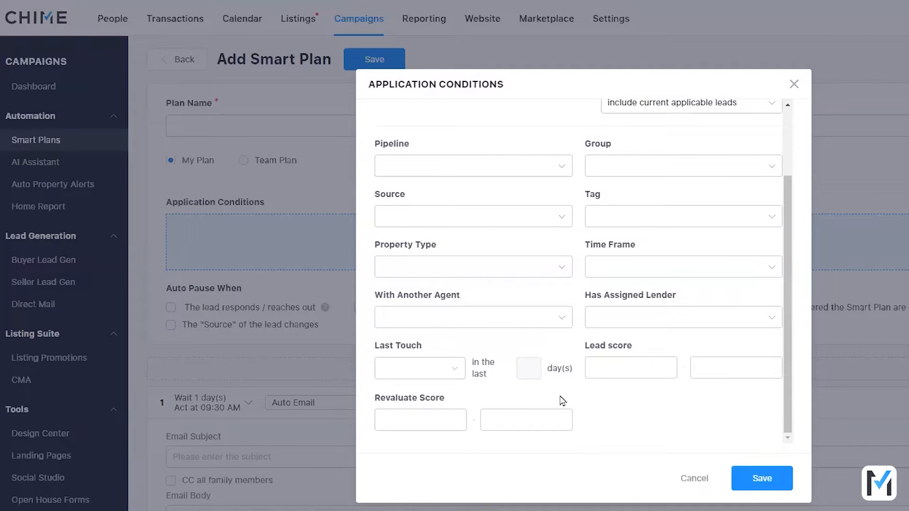
scroll(538, 403, up, 2)
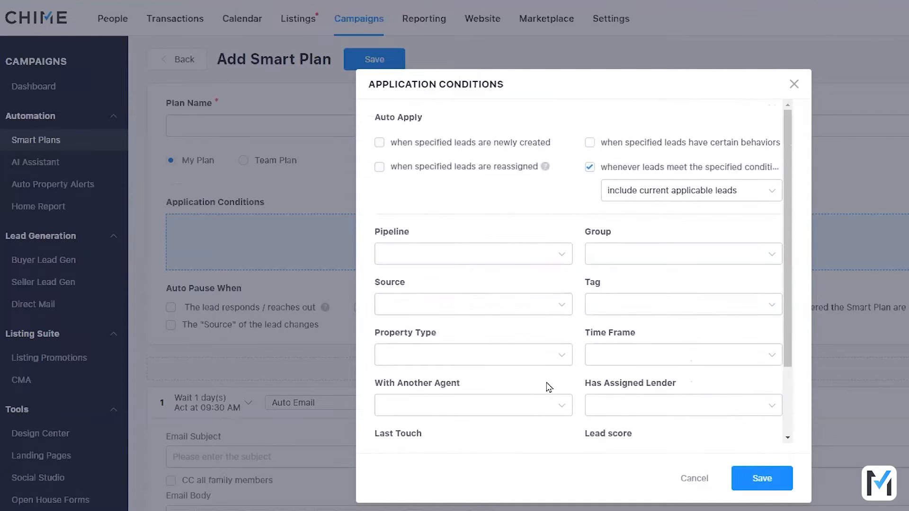
Step: Set the auto-apply rule to exclude current applicable leads
click(626, 194)
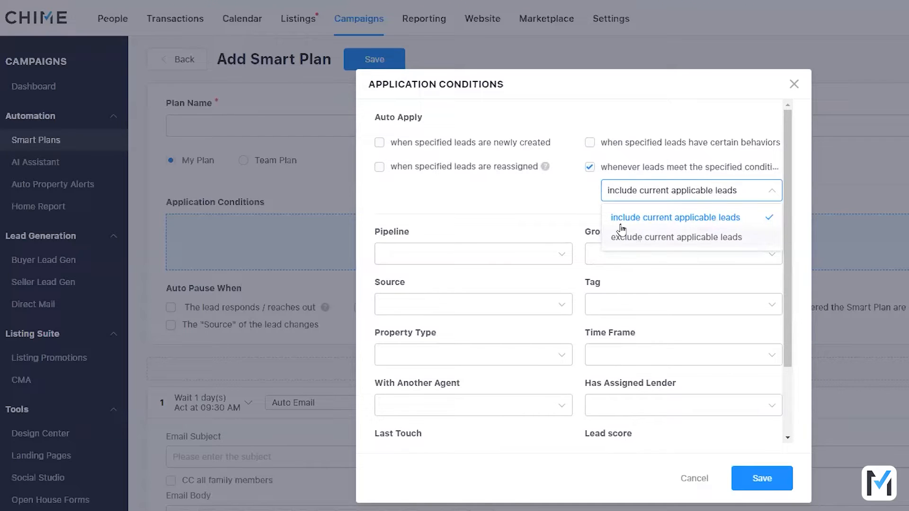
click(573, 211)
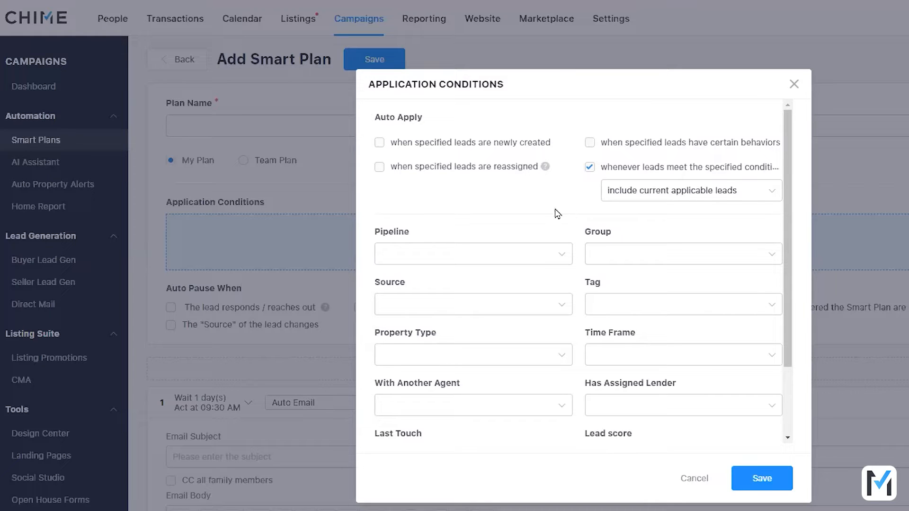
click(649, 190)
click(646, 235)
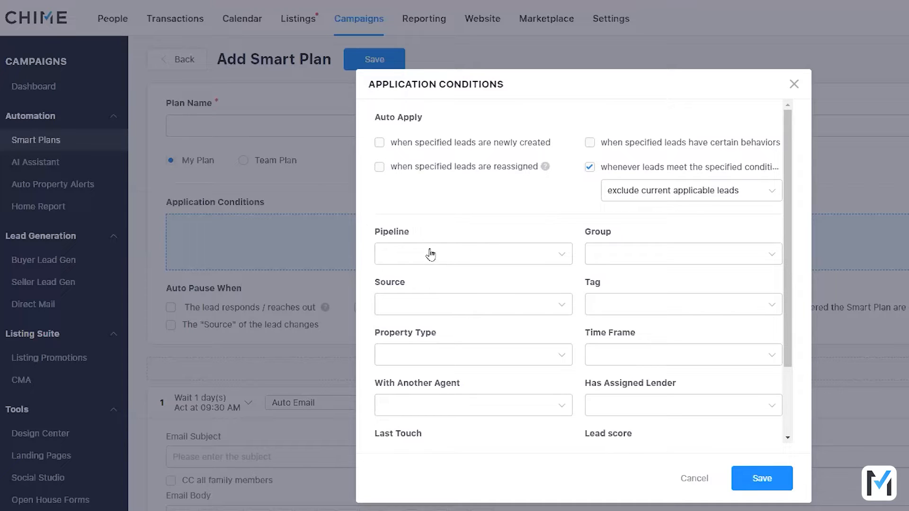
Step: Limit the application conditions to the Frigid 1yr + and No AI Response pipeline stages
click(466, 261)
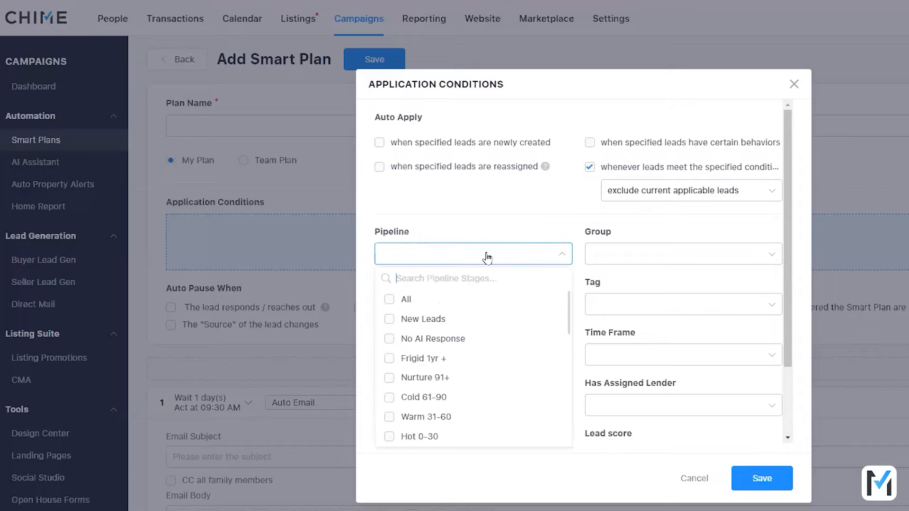
click(426, 358)
click(408, 338)
click(485, 234)
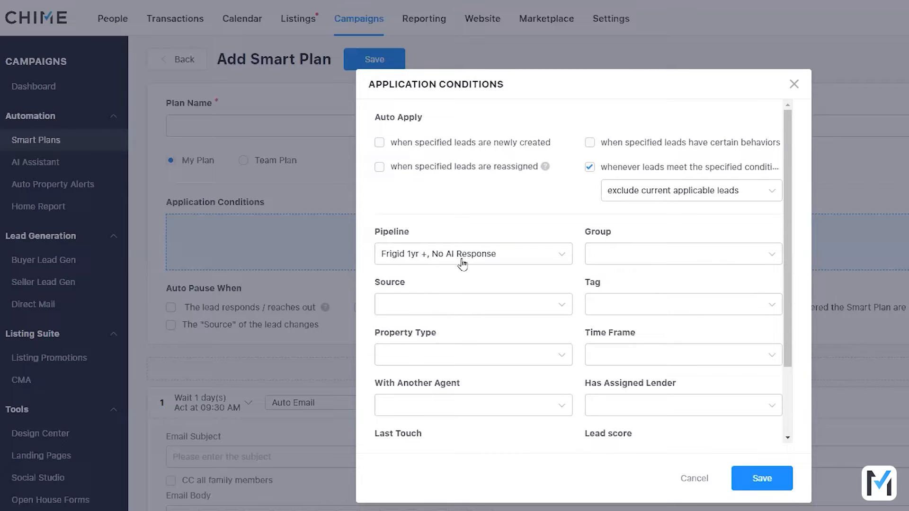
Step: Restrict the application conditions to leads with any of the groups Book Appt. and Adjust Alerts
click(610, 260)
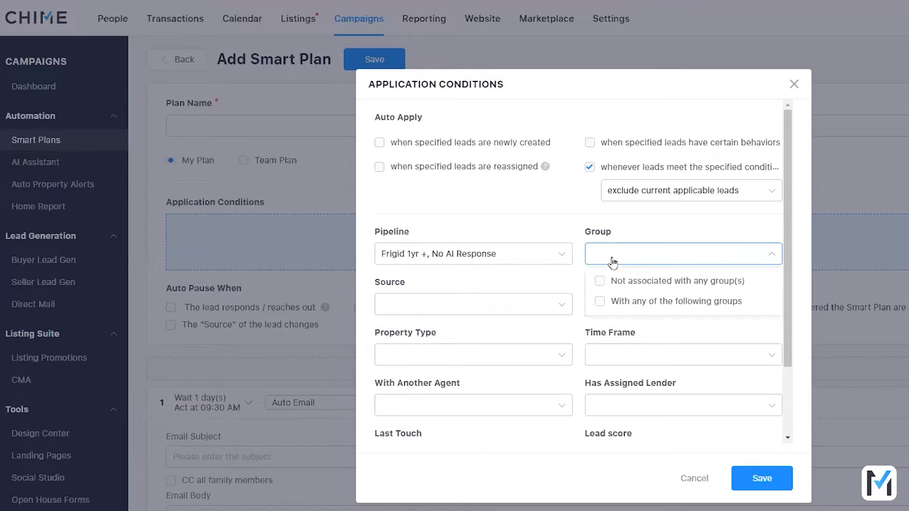
click(631, 308)
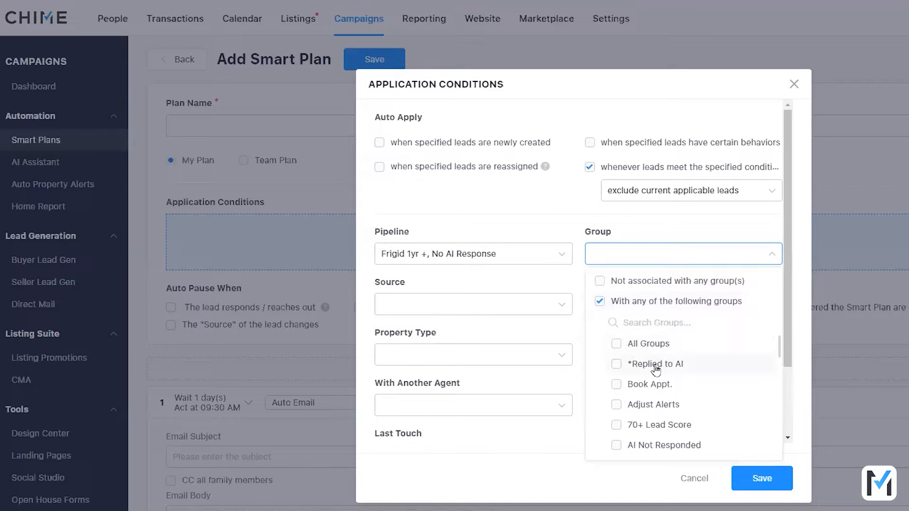
click(651, 386)
double_click(644, 405)
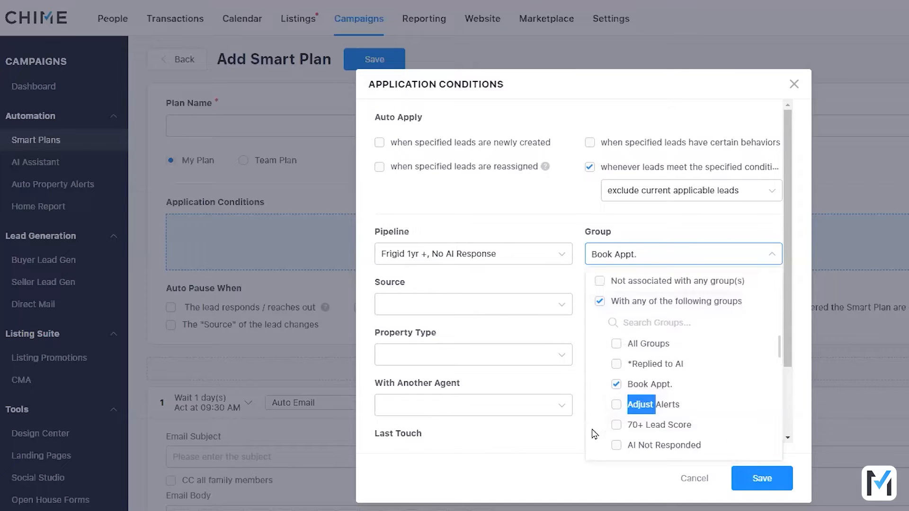
click(617, 407)
click(551, 443)
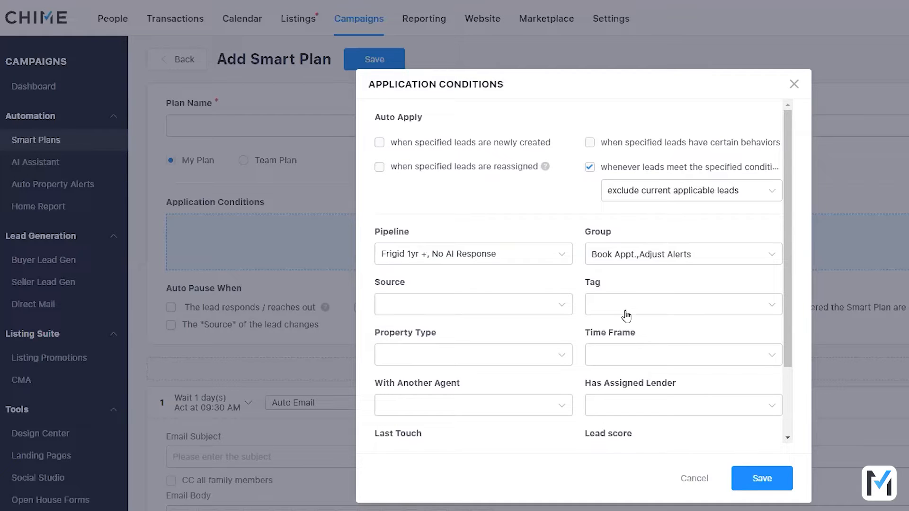
Step: Check the Time Frame options and discard the application conditions
click(620, 356)
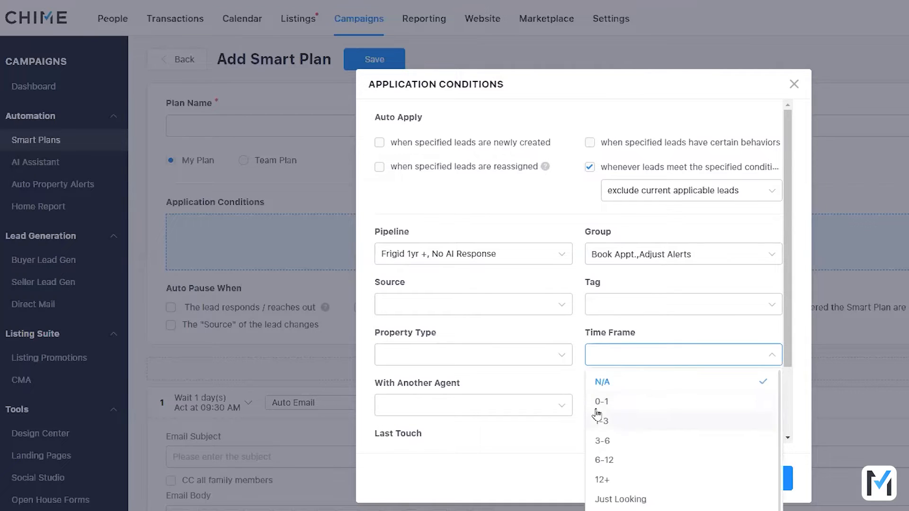
scroll(511, 421, down, 2)
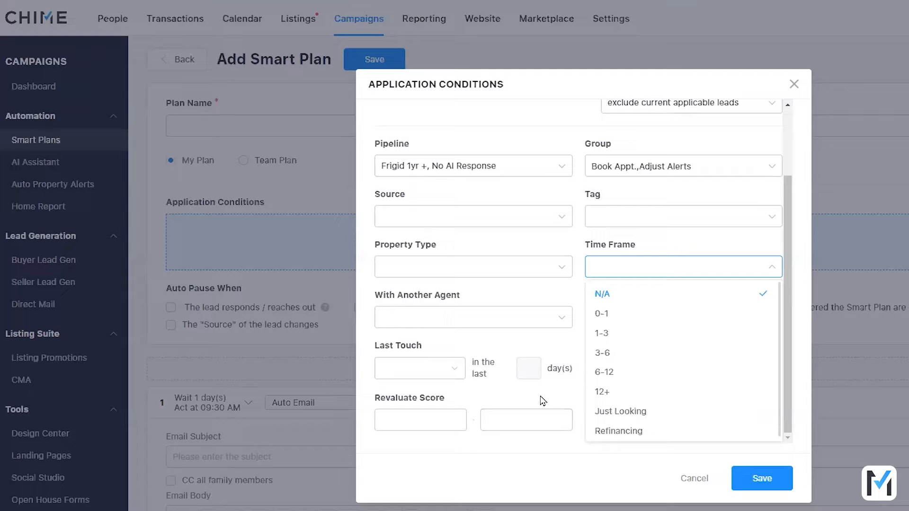
click(689, 484)
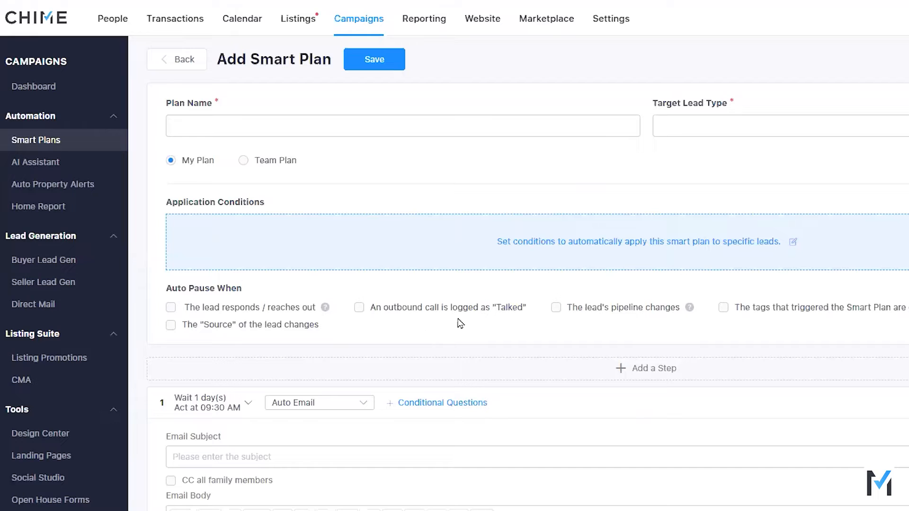
Step: Make the plan auto pause when the lead responds or reaches out, keeping No action as the follow-up
click(232, 310)
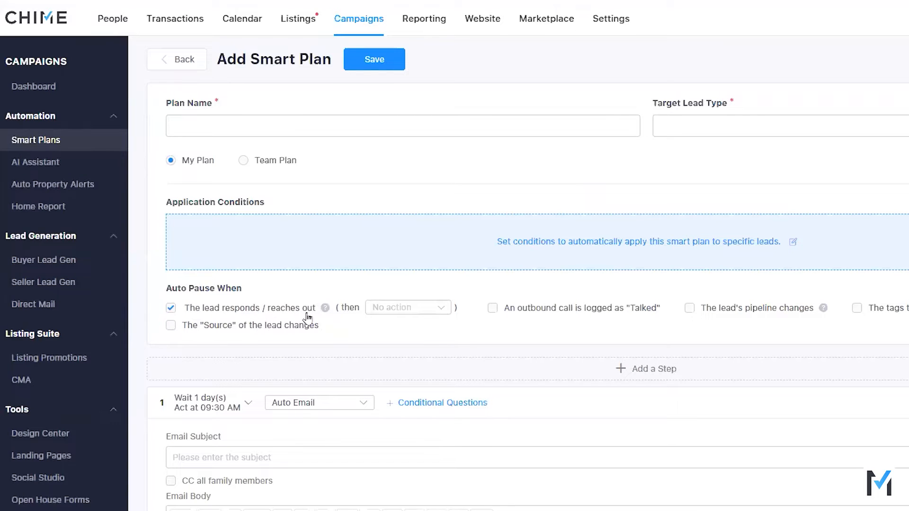
click(372, 313)
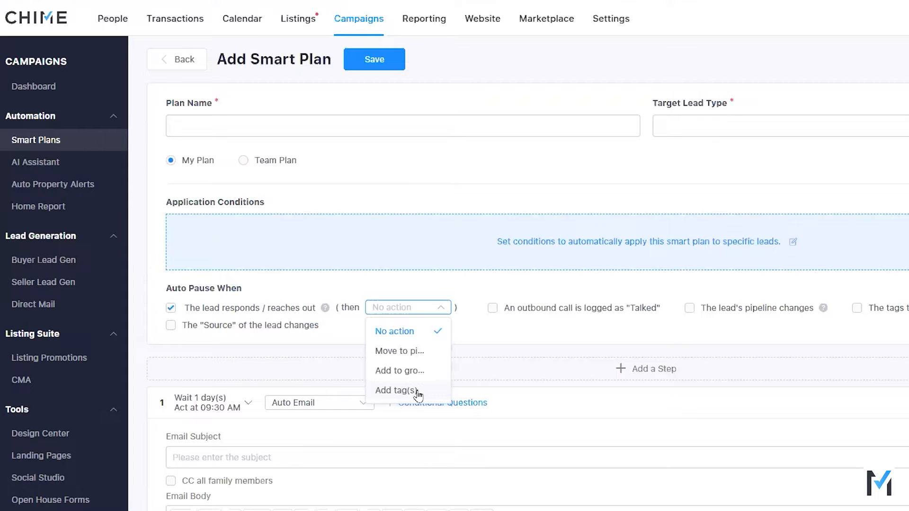
click(576, 432)
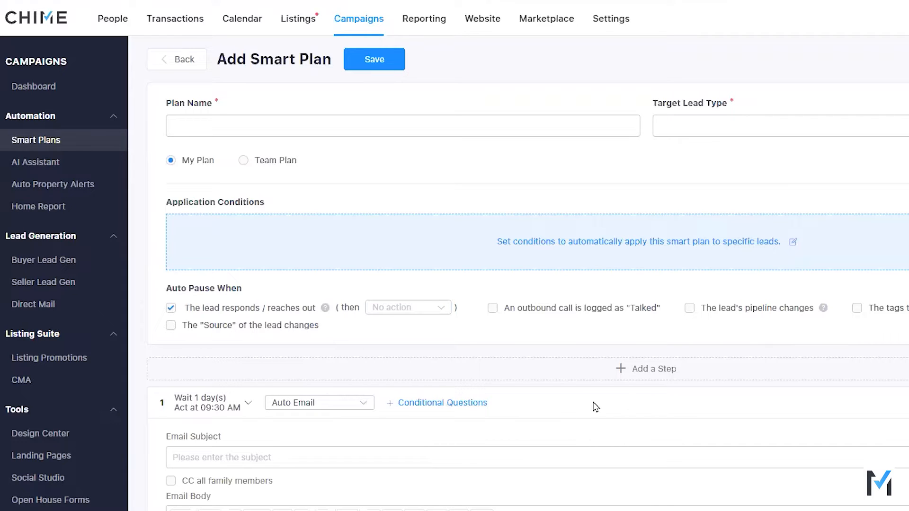
scroll(506, 433, down, 1)
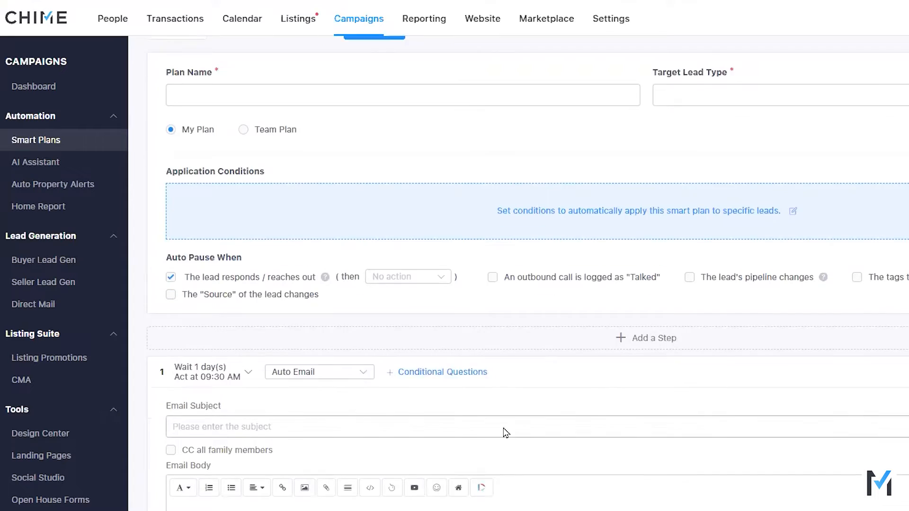
Step: Try a 10-minute wait within 8:00 AM to 8:00 PM for step 1 and return it to 1 day at 09:30 AM
scroll(505, 433, down, 5)
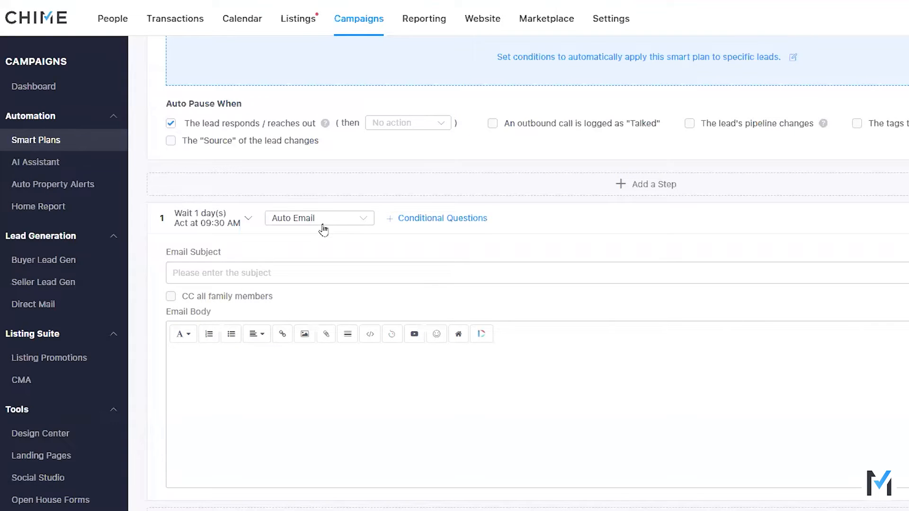
click(214, 222)
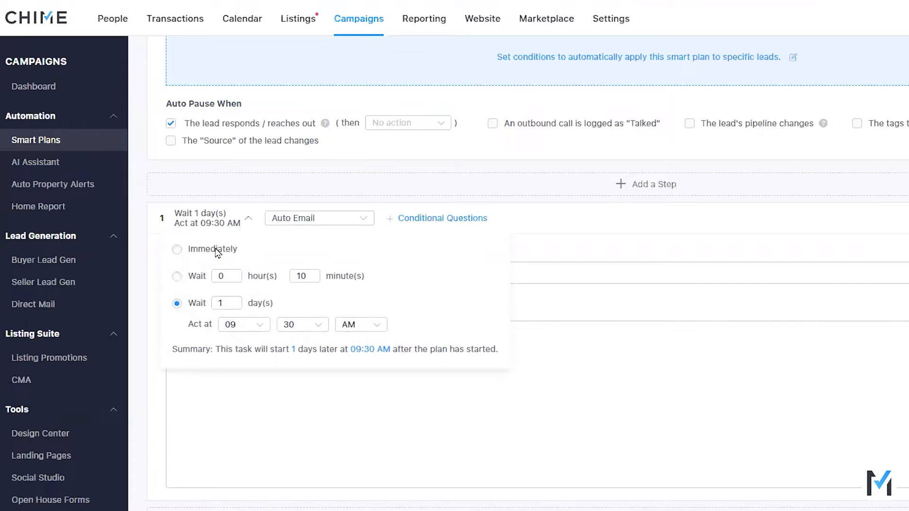
click(177, 277)
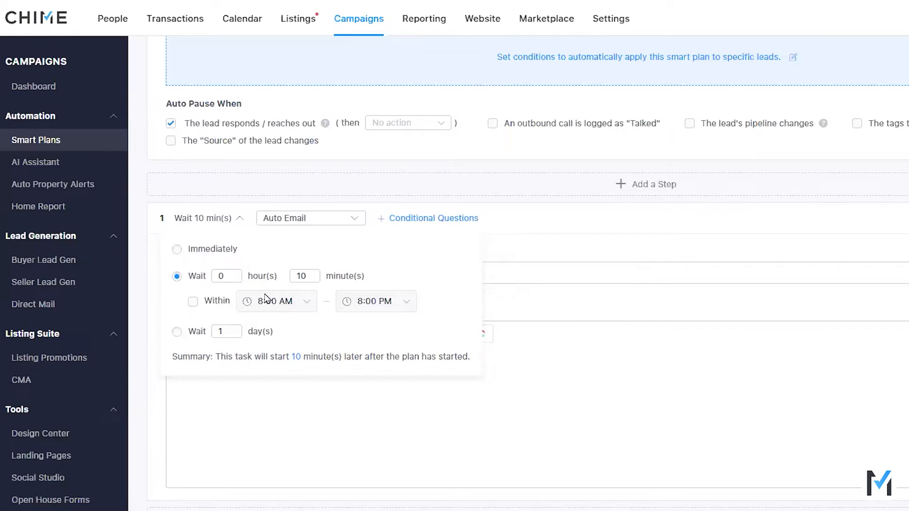
click(193, 302)
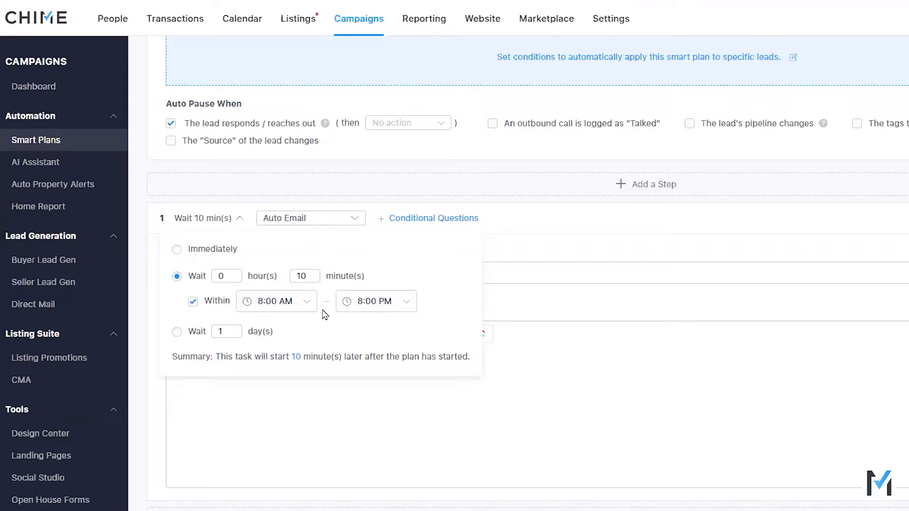
click(177, 332)
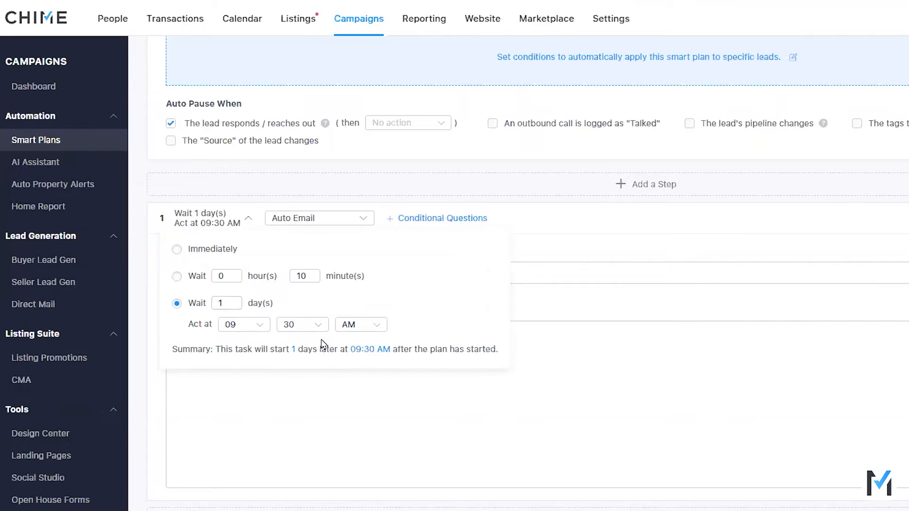
click(576, 247)
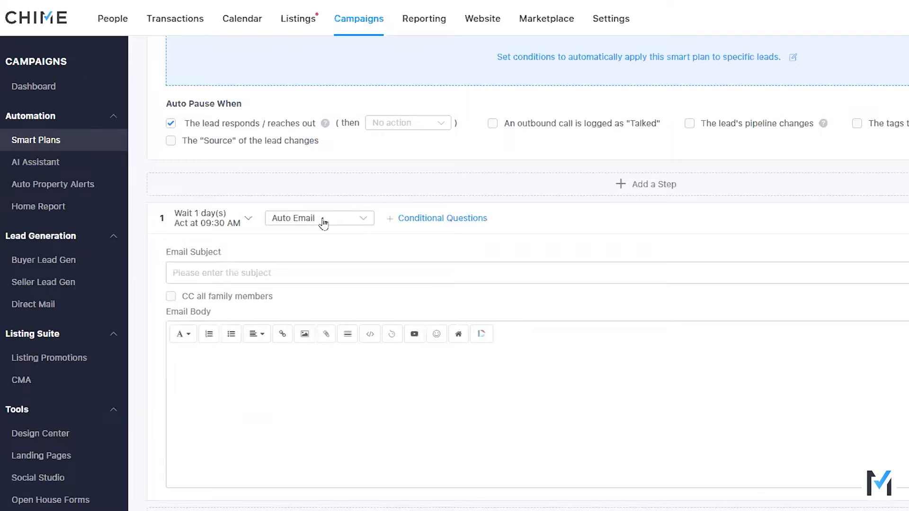
Step: Change the action type of the plan's first step to Zapier Zap
click(324, 219)
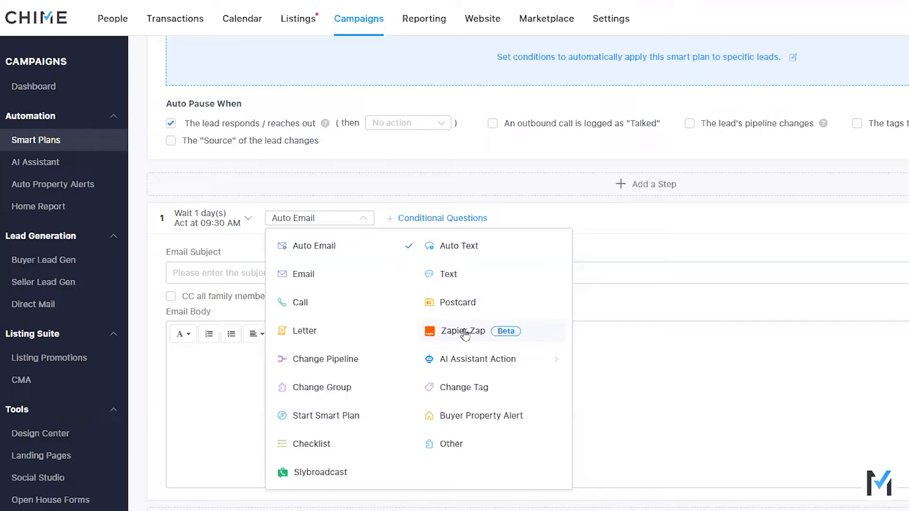
click(463, 333)
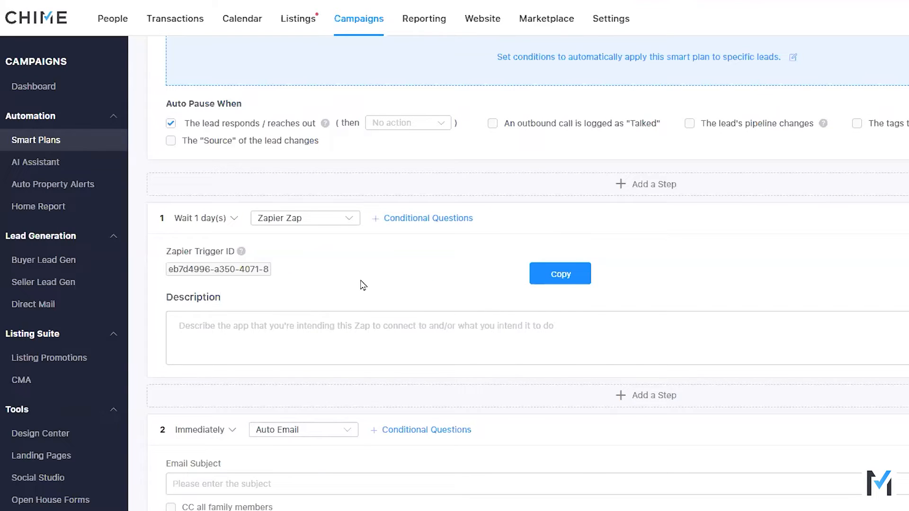
scroll(371, 313, up, 4)
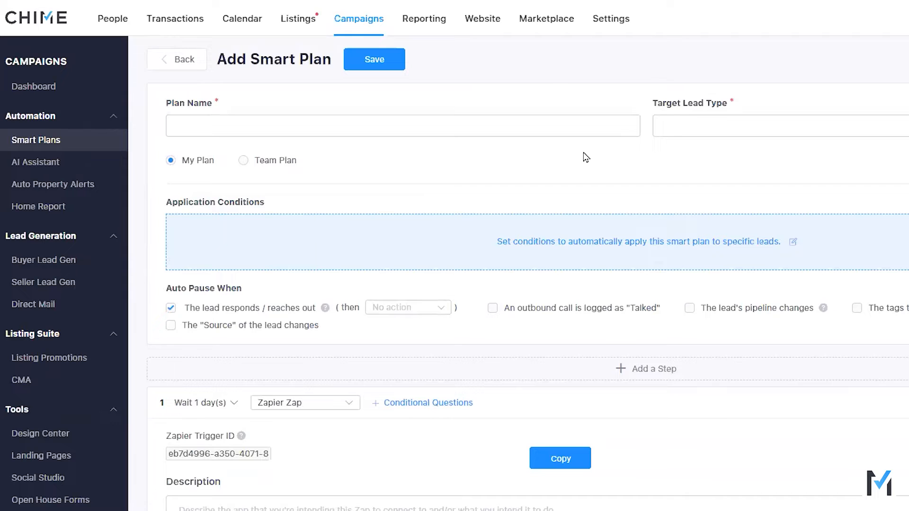
Step: Open the action type choices for the plan's first step
scroll(393, 237, down, 3)
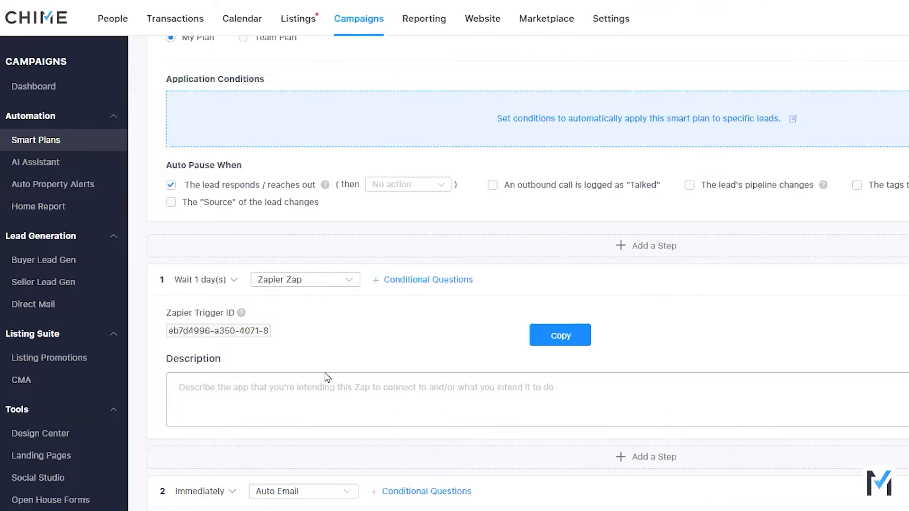
click(334, 281)
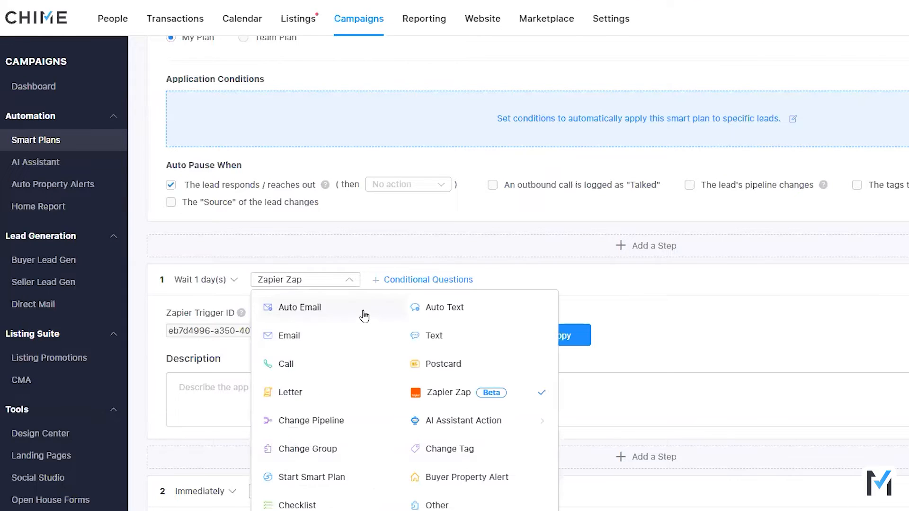
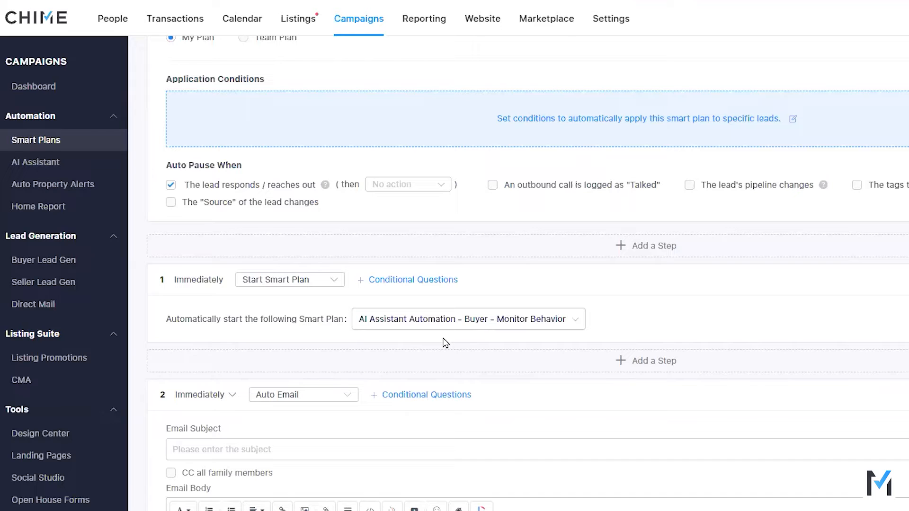
Step: Change the action type of the plan's first step to Buyer Property Alert
scroll(463, 343, down, 8)
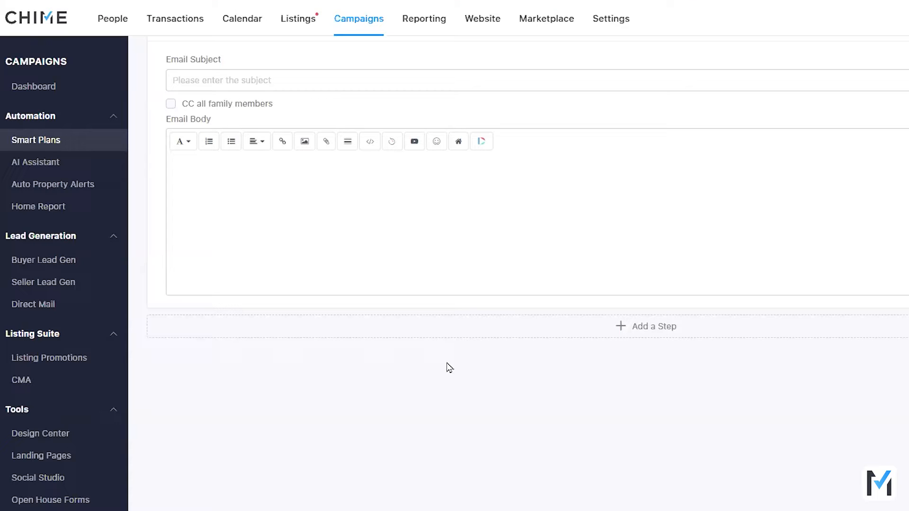
scroll(457, 383, up, 4)
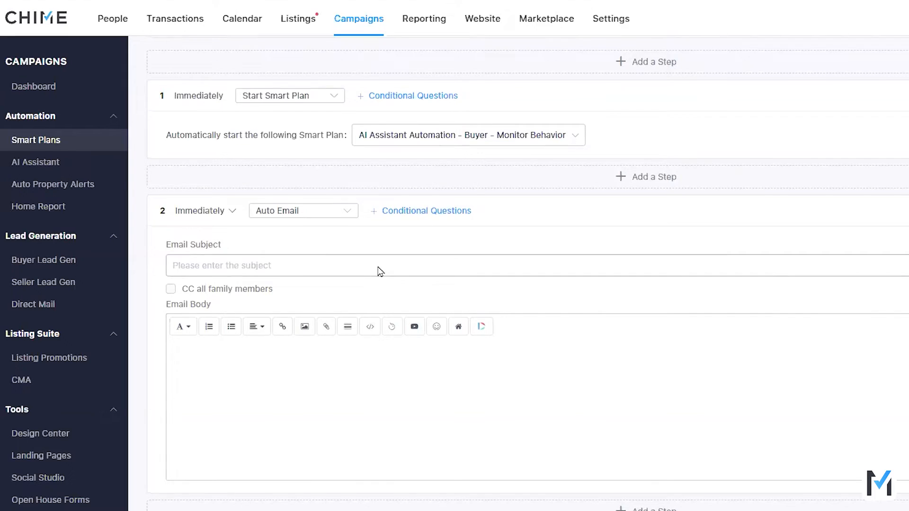
scroll(379, 271, up, 1)
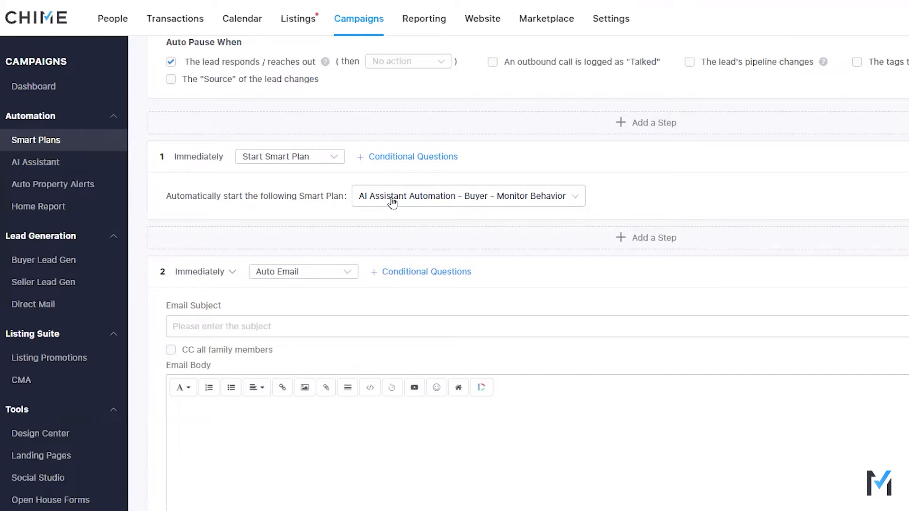
scroll(381, 317, up, 1)
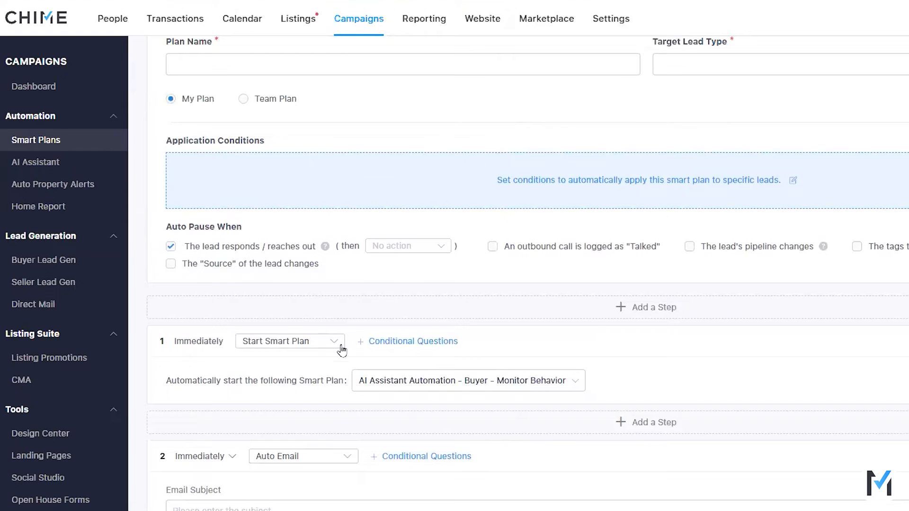
click(342, 351)
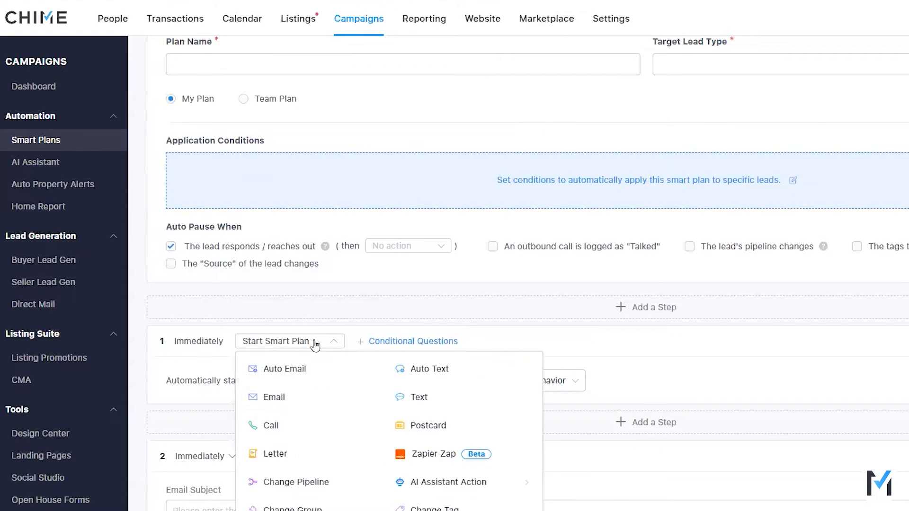
scroll(365, 410, down, 4)
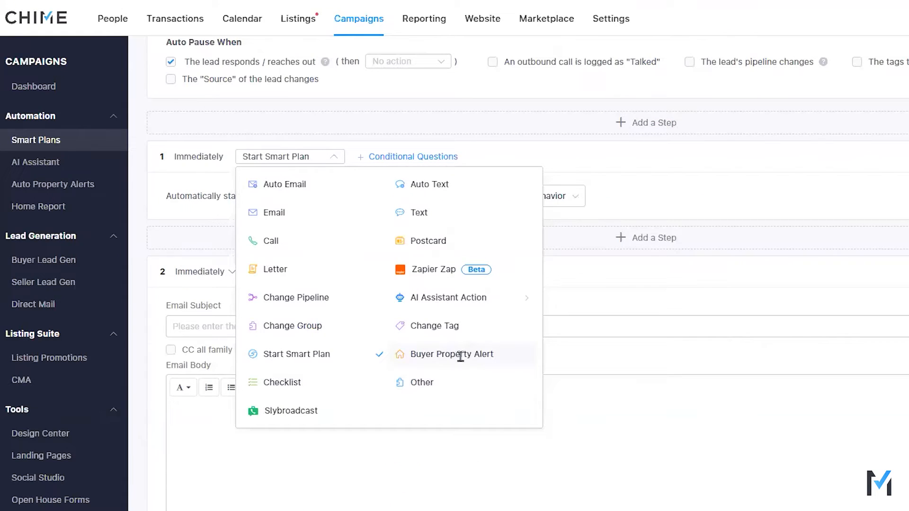
click(462, 360)
Step: Open the buyer property alert criteria and look through the location, basic info and details filters
scroll(538, 423, up, 3)
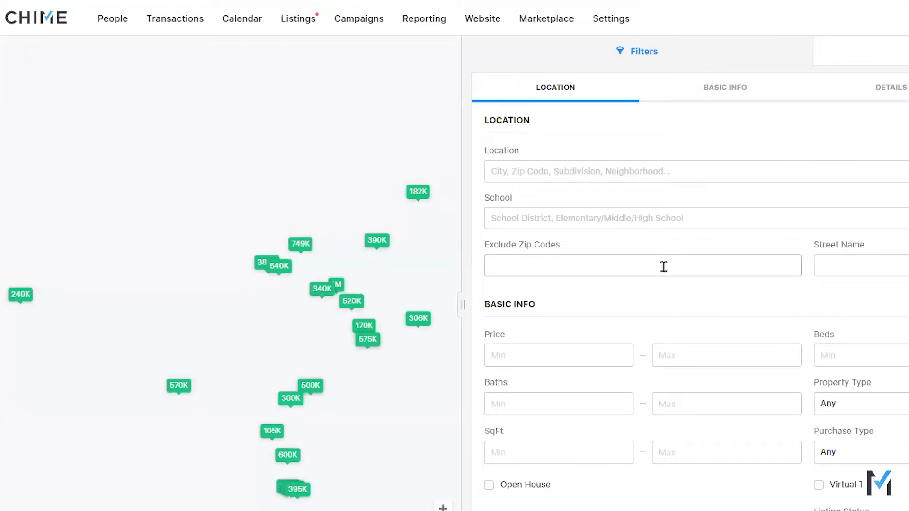
scroll(623, 212, down, 4)
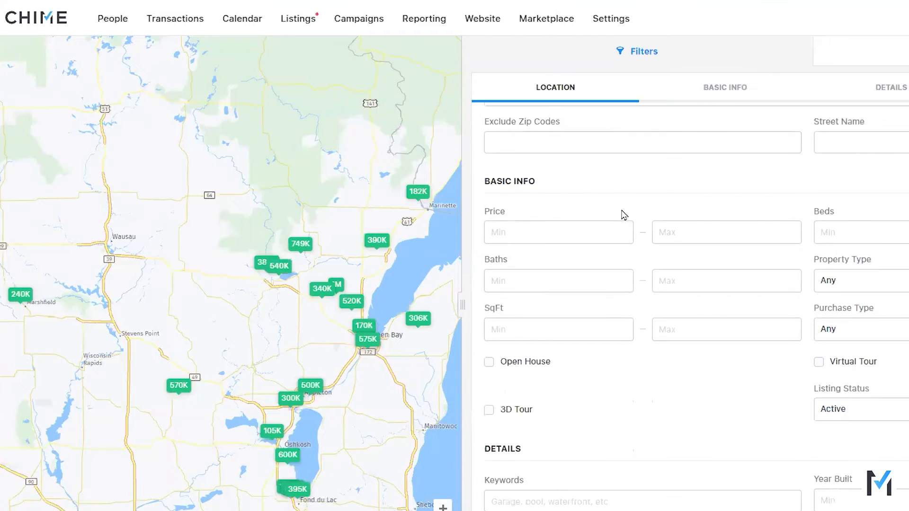
scroll(623, 226, down, 7)
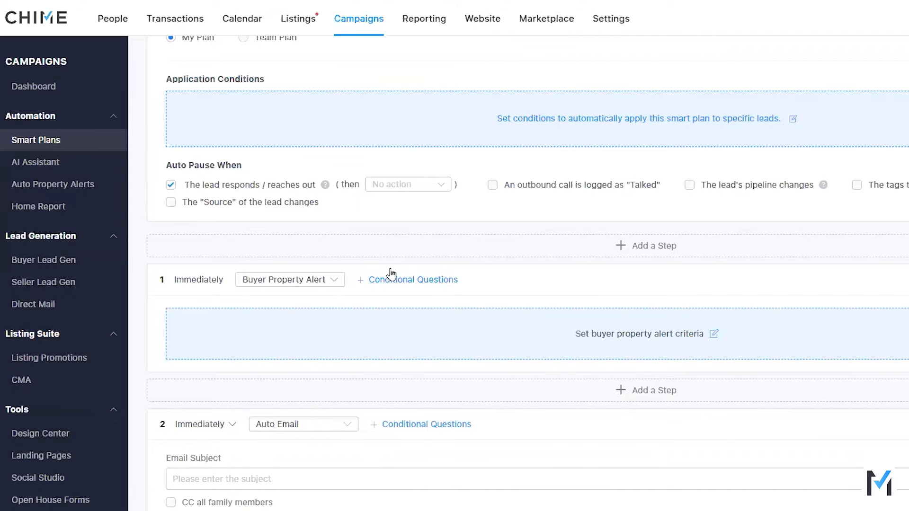
Step: Change the action type of the plan's first step to Checklist
click(283, 285)
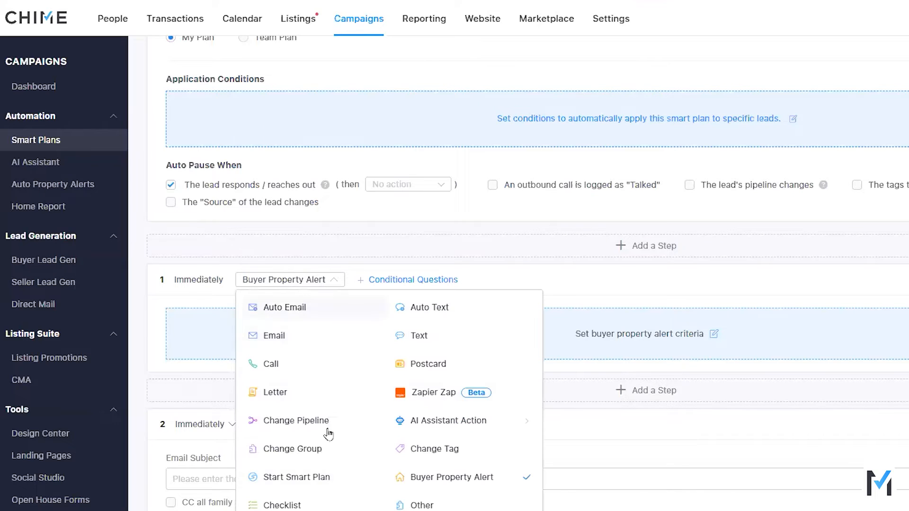
click(303, 505)
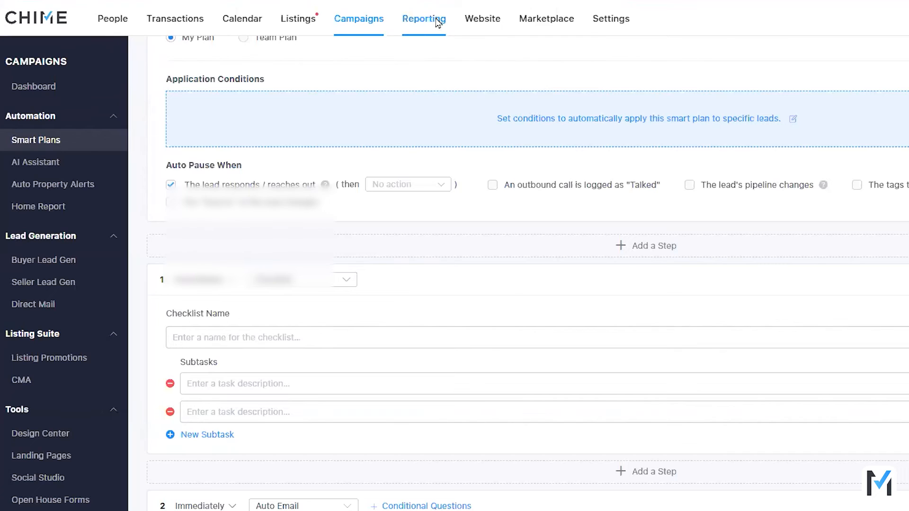
Step: Open Reporting in a new browser tab and display the Activities timeline
right_click(436, 19)
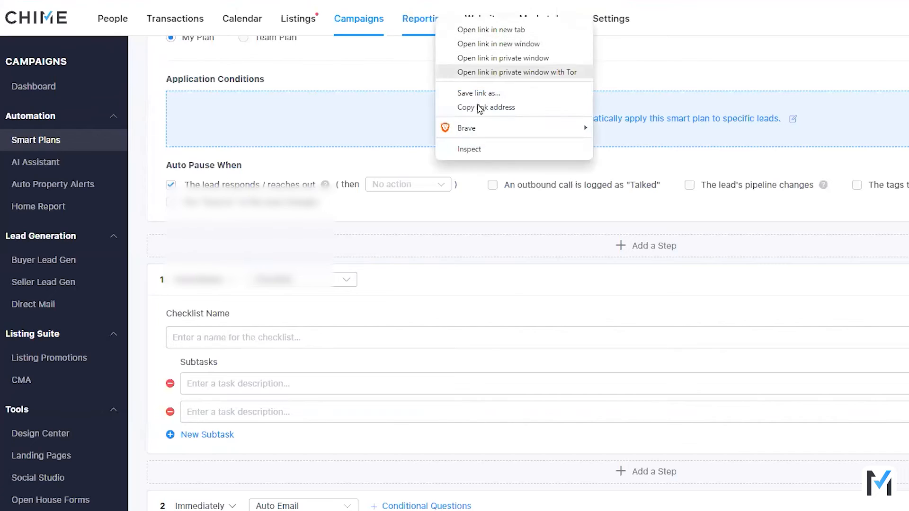
click(493, 30)
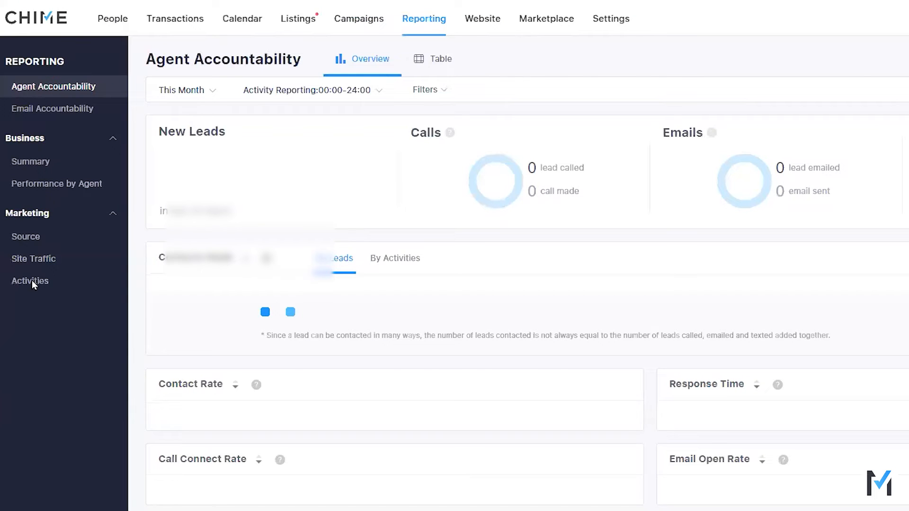
click(32, 281)
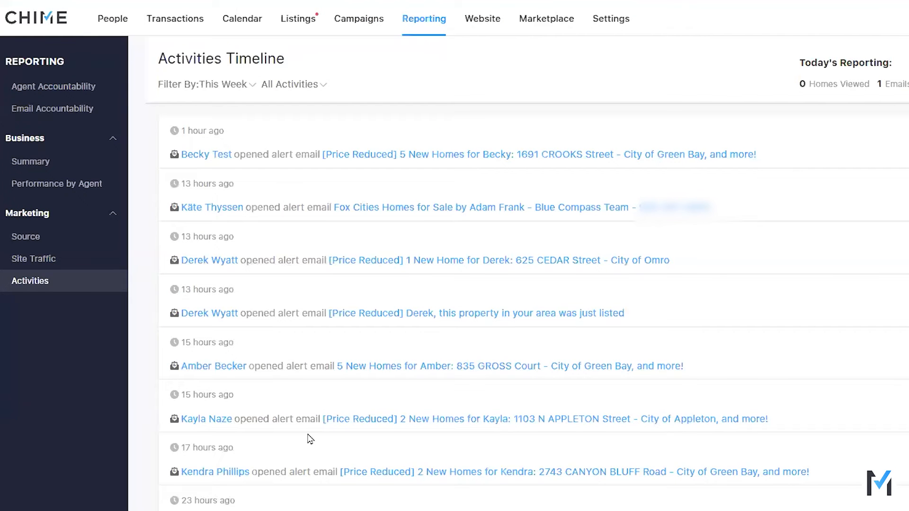
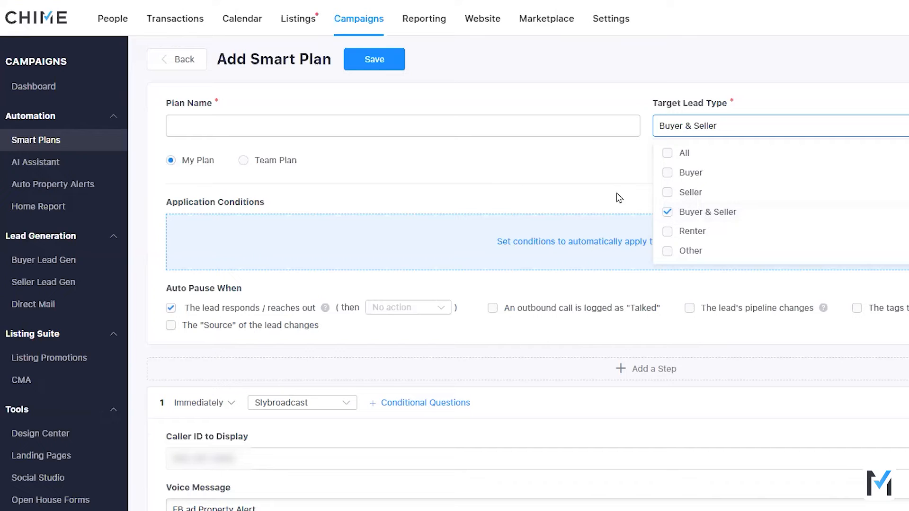
Step: Look through the AI Assistant actions offered for buyer leads and seller leads among the first step's action types
click(541, 212)
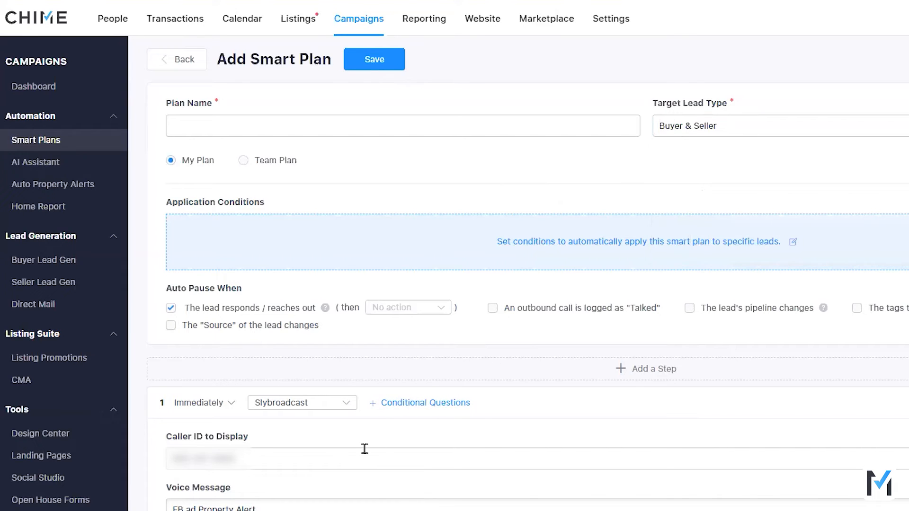
click(333, 405)
scroll(350, 449, down, 4)
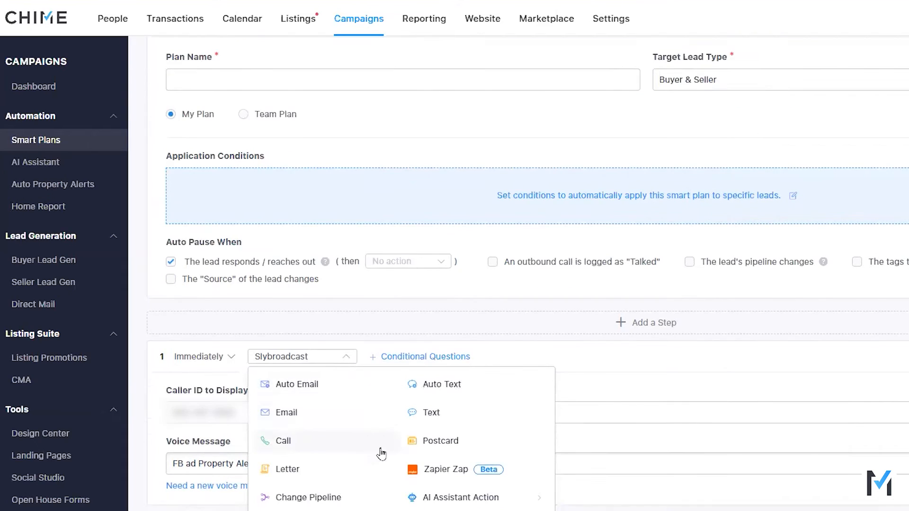
mouse_move(476, 361)
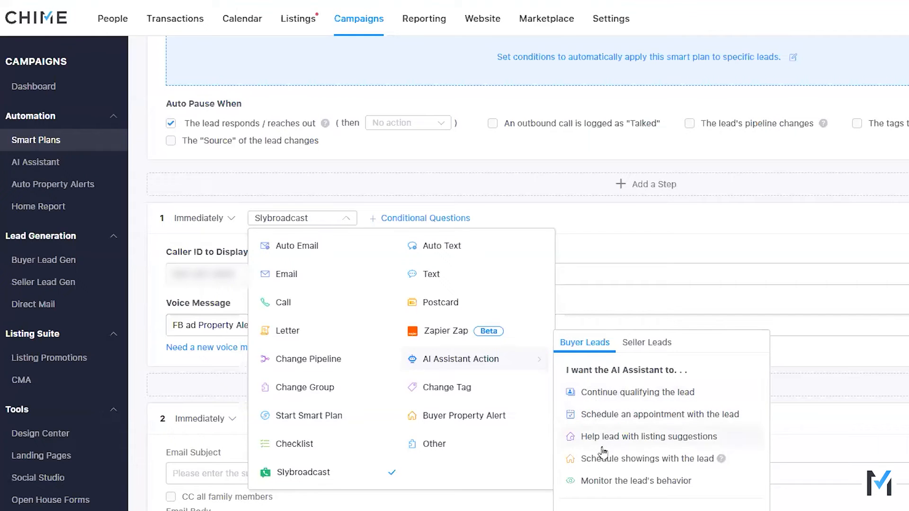
click(645, 345)
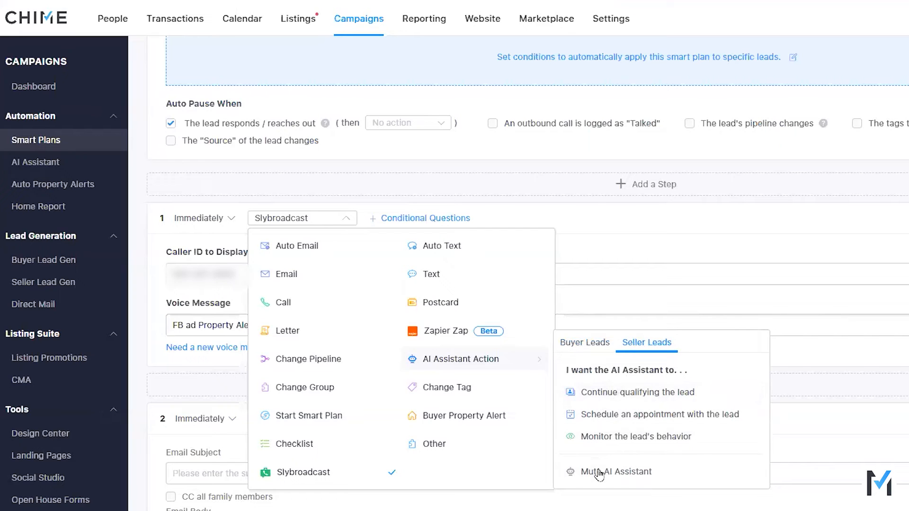
click(581, 348)
click(600, 242)
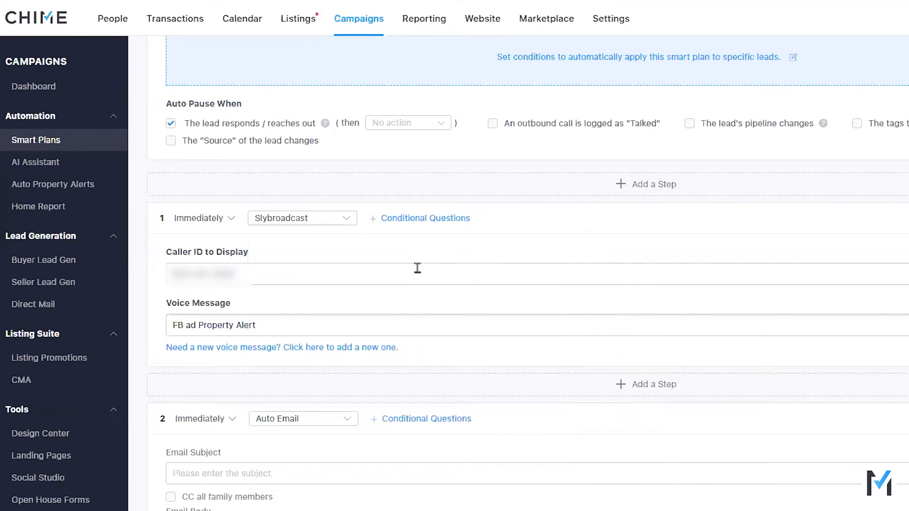
Step: Leave the new smart plan, discard all its changes and return to the Team Smart Plans list
scroll(407, 260, up, 4)
click(178, 61)
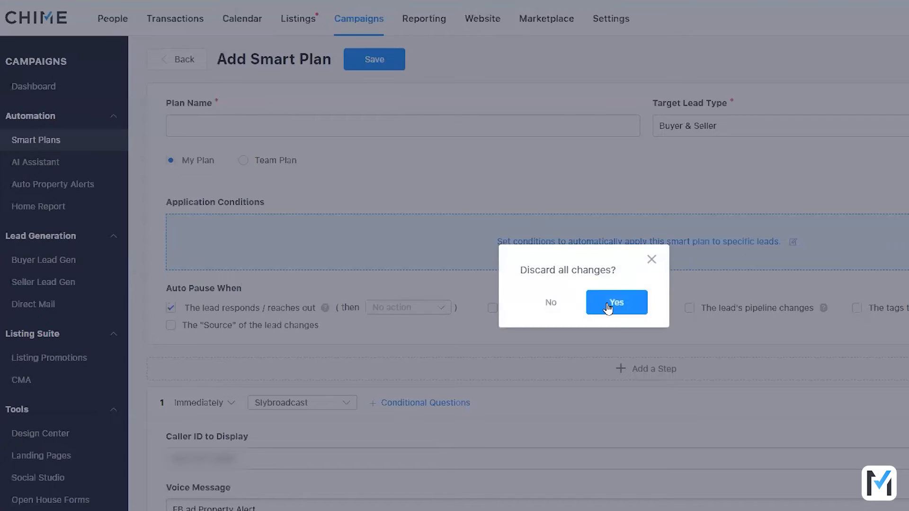
click(597, 298)
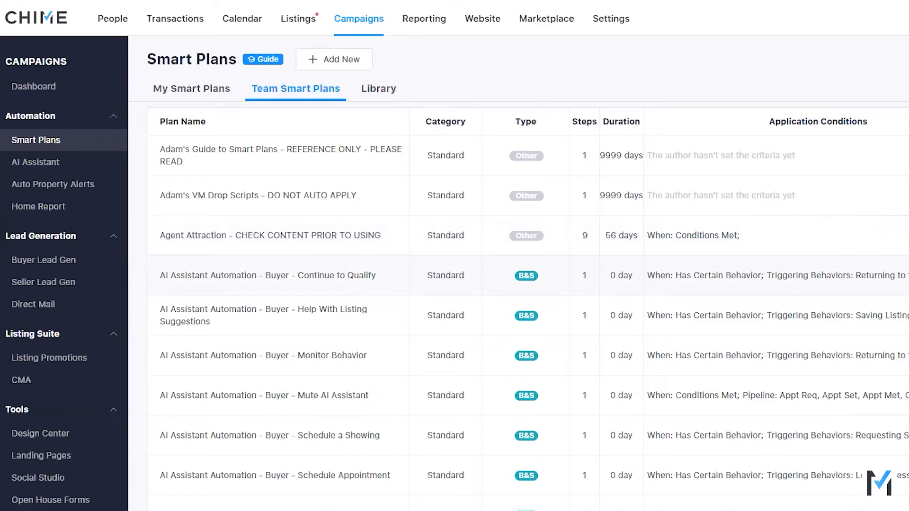
Step: Review the application conditions and AI step of AI Assistant Automation - Buyer - Continue to Qualify, then return to the plan list without saving
click(351, 276)
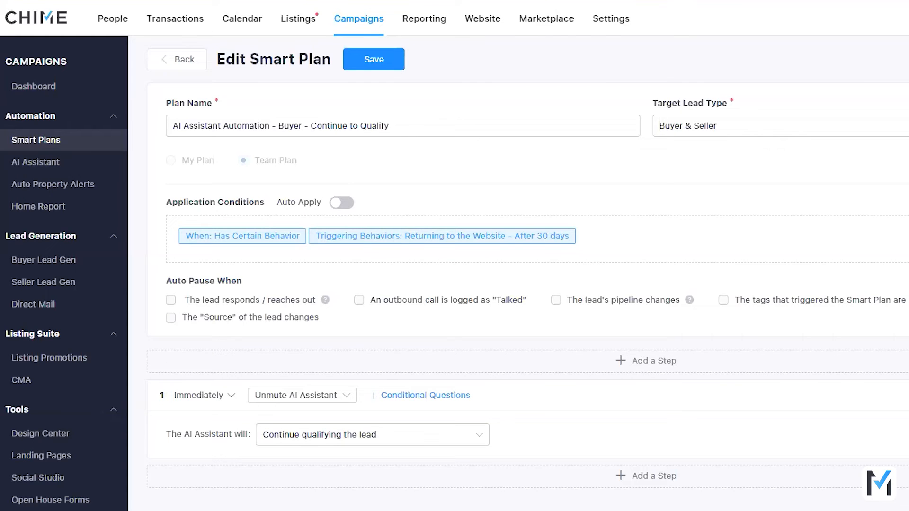
click(431, 255)
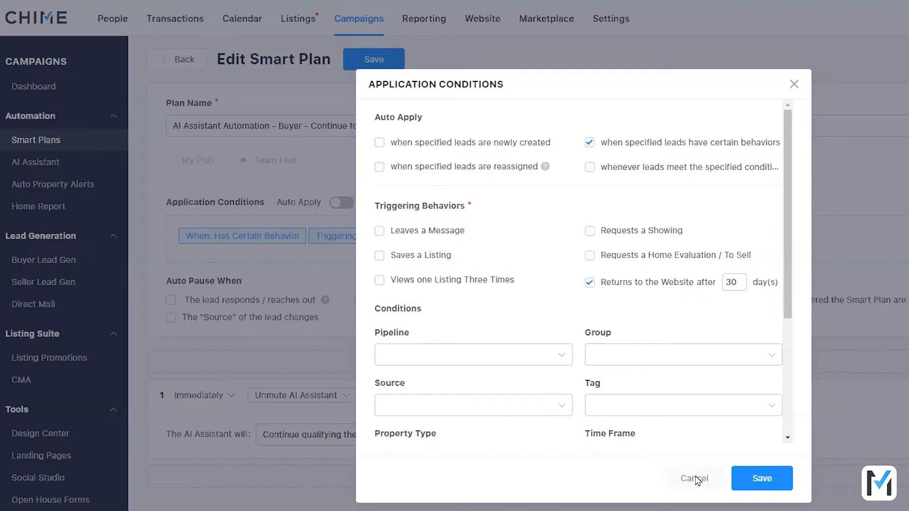
click(694, 479)
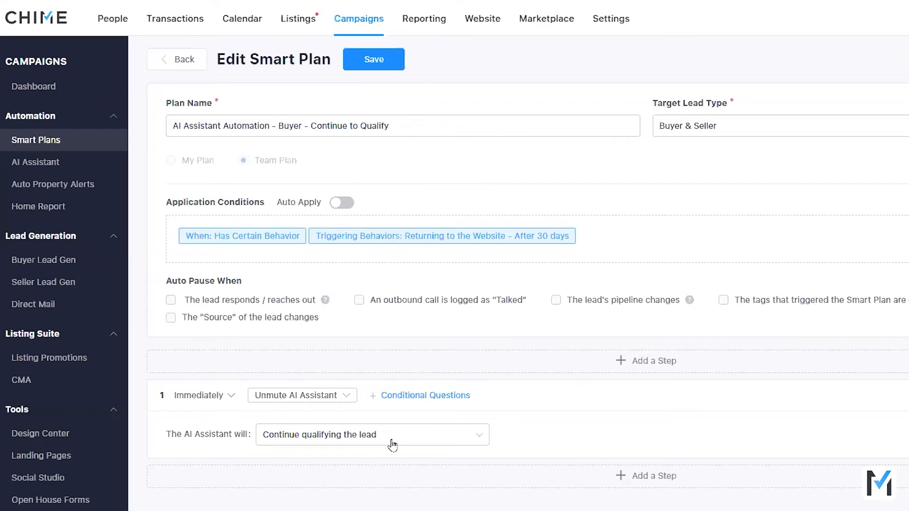
click(179, 61)
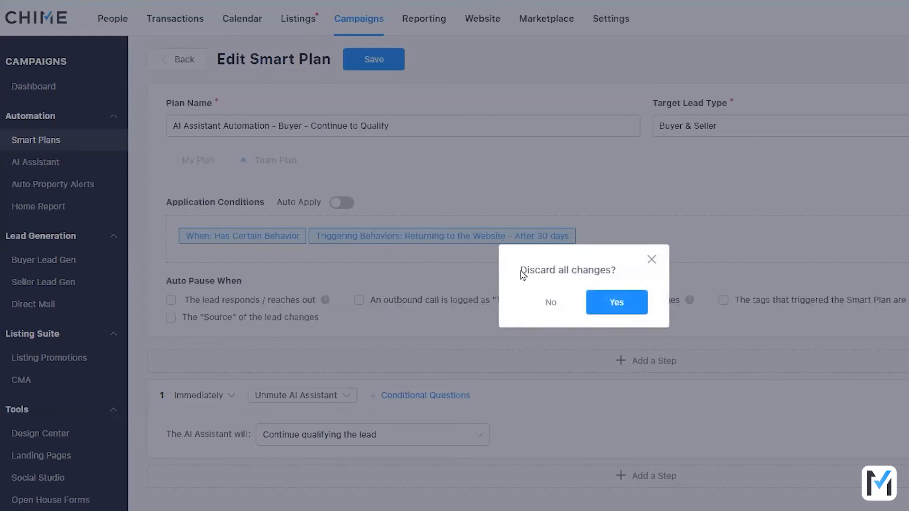
click(604, 303)
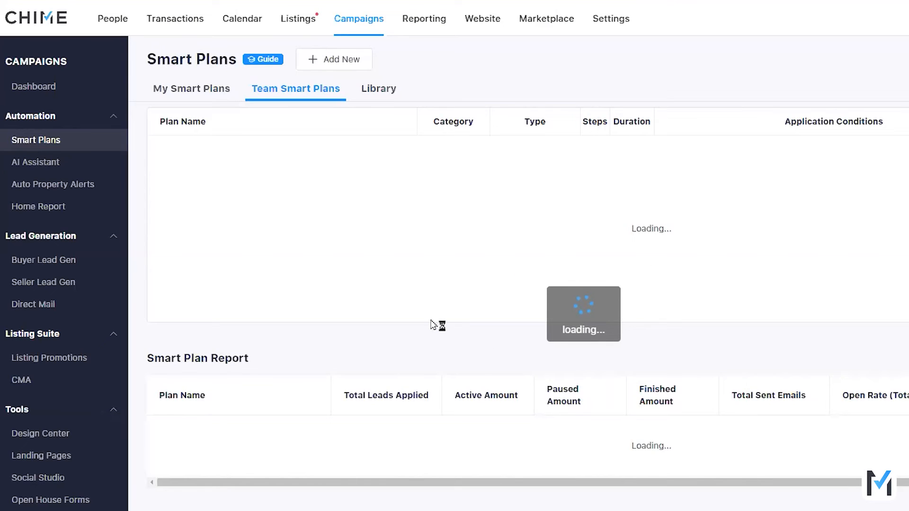
scroll(303, 341, down, 3)
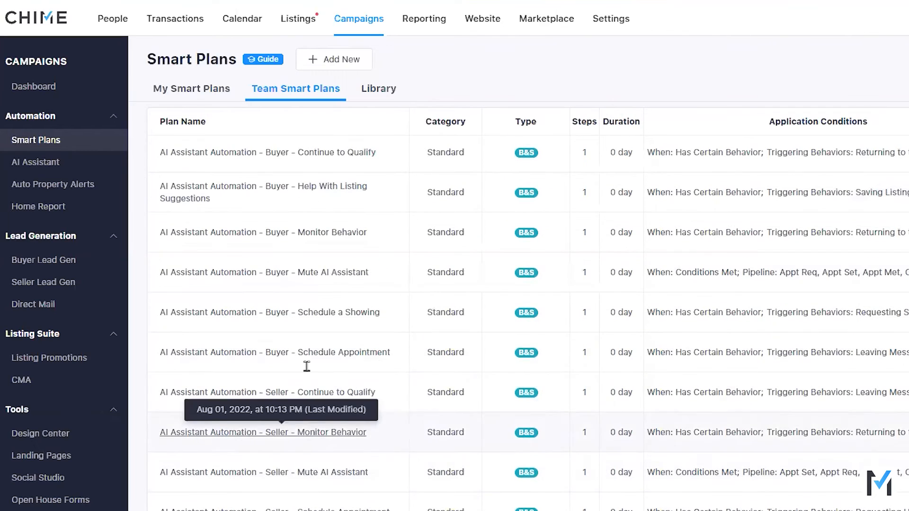
scroll(356, 455, up, 3)
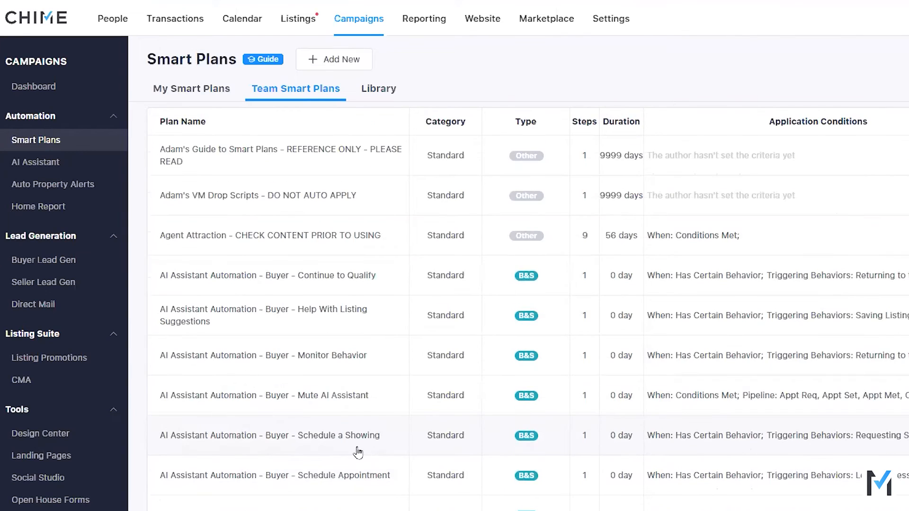
Step: Start a new smart plan and add the conditional question "has a property alert?" to its first step
click(350, 60)
click(482, 78)
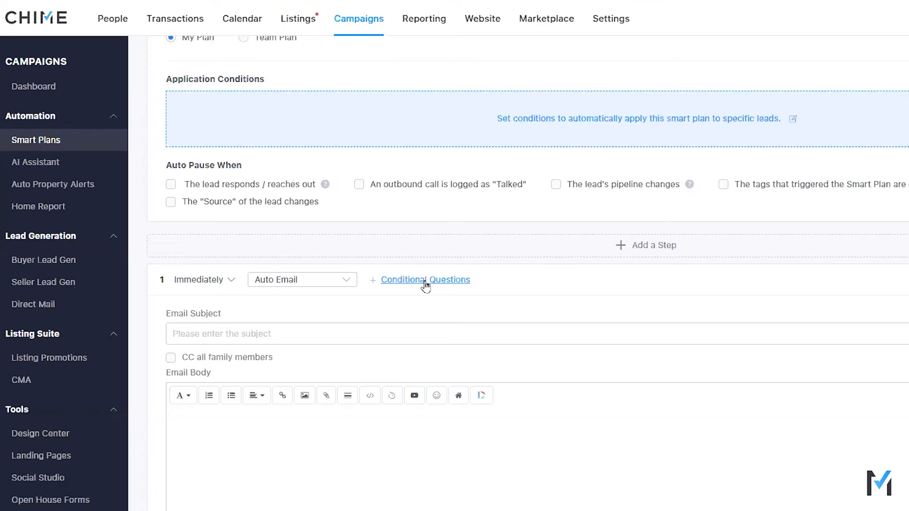
click(425, 283)
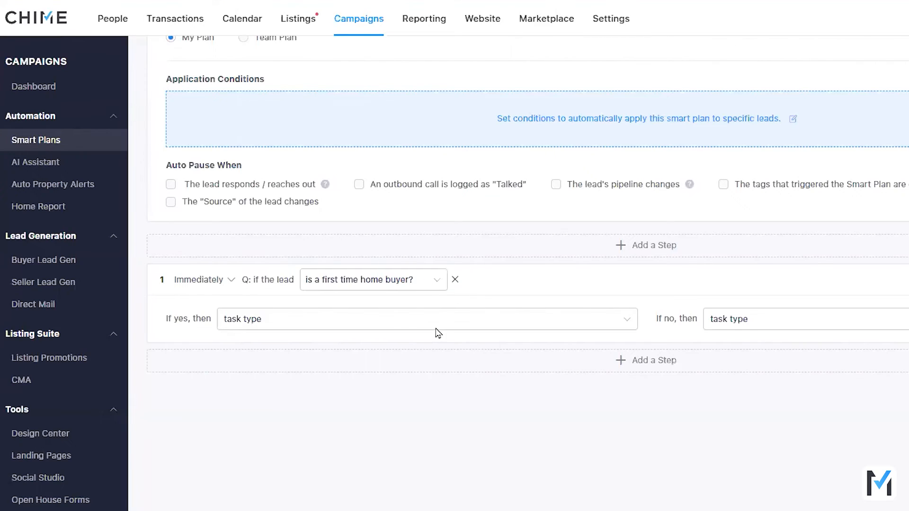
click(416, 289)
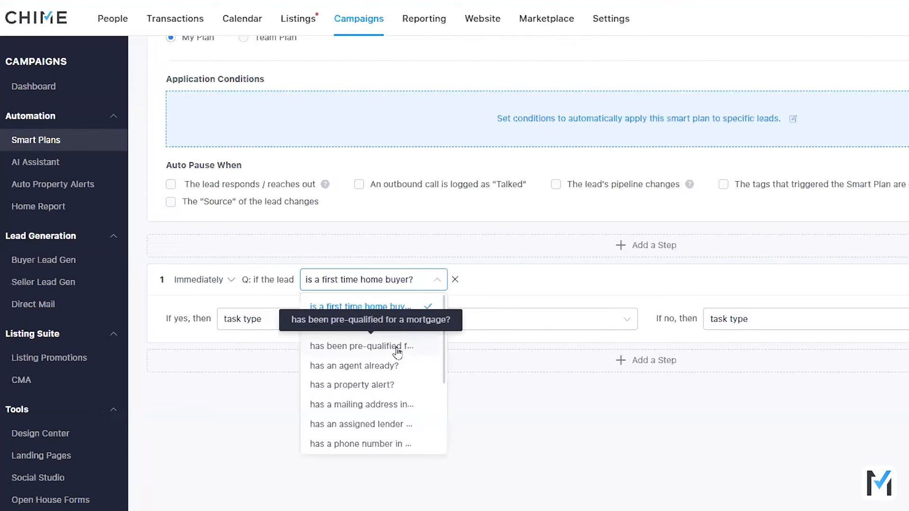
click(367, 385)
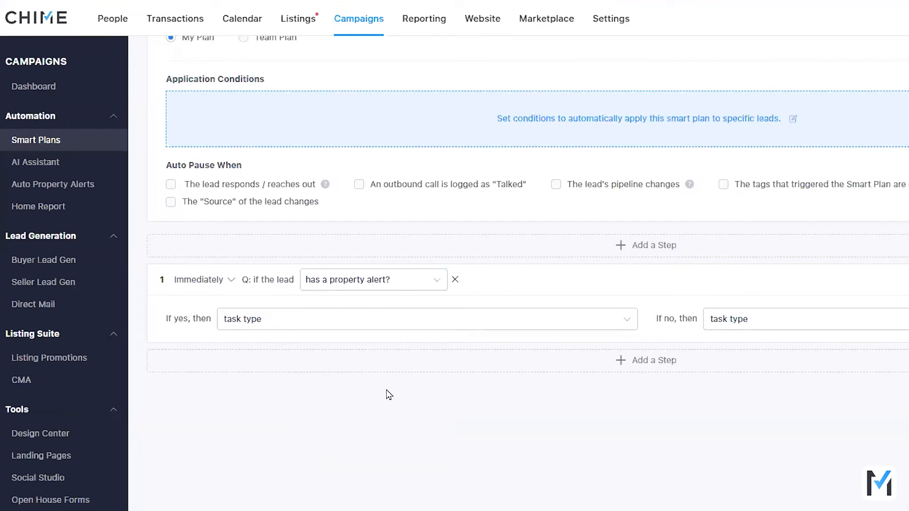
Step: Set the property alert question's yes branch to Auto Text and its no branch to Text, and reopen the no branch's task types
click(368, 323)
click(330, 365)
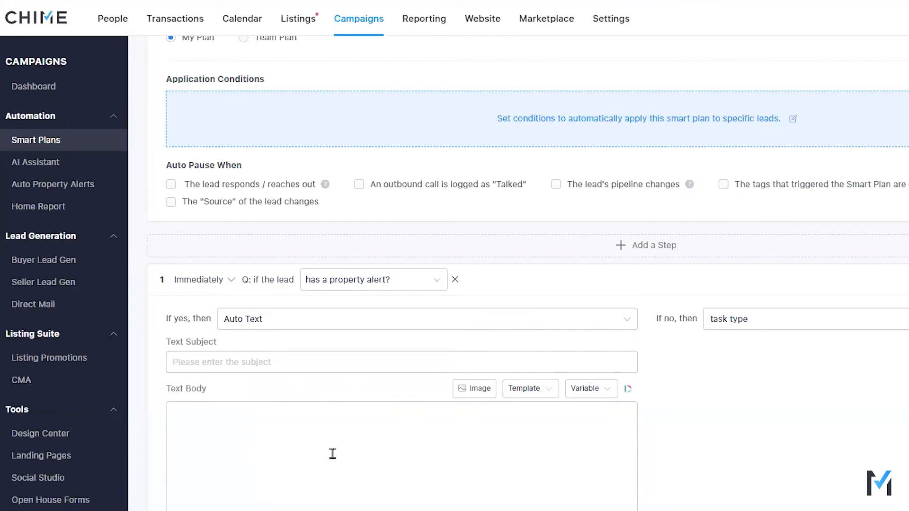
click(311, 431)
click(760, 323)
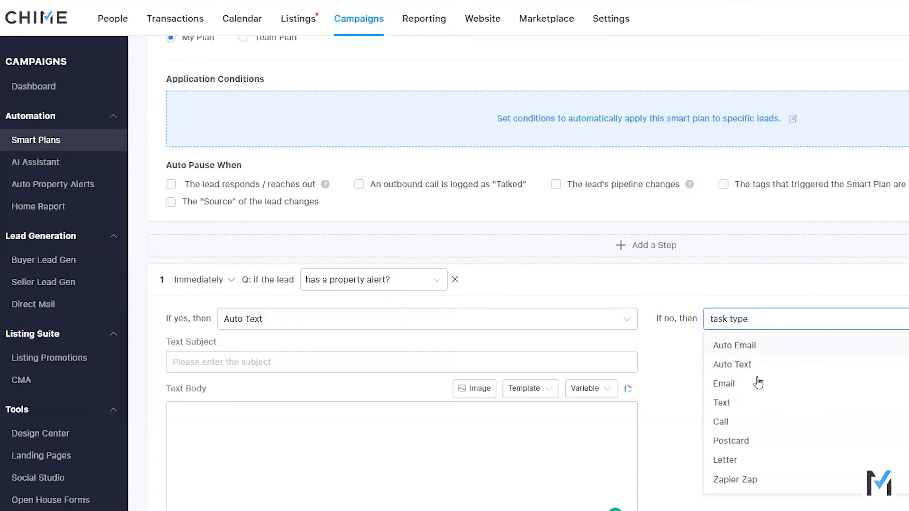
click(742, 405)
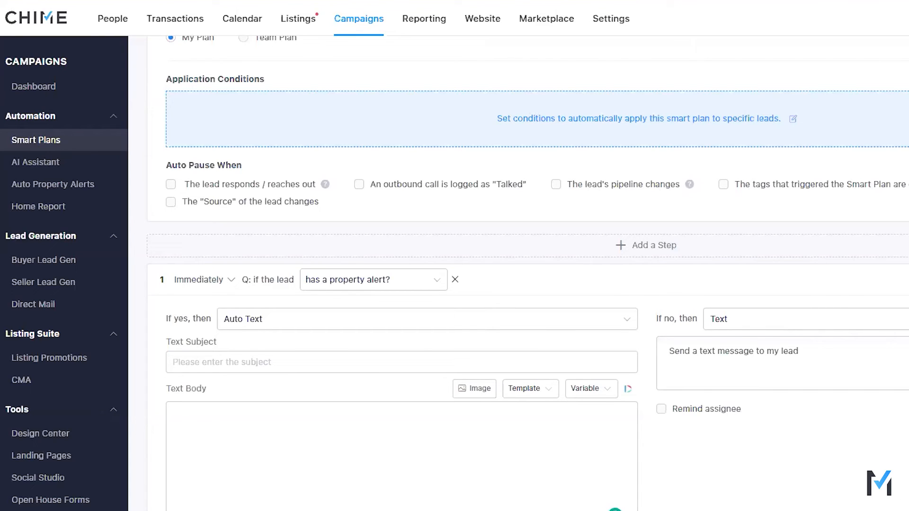
click(814, 319)
click(758, 365)
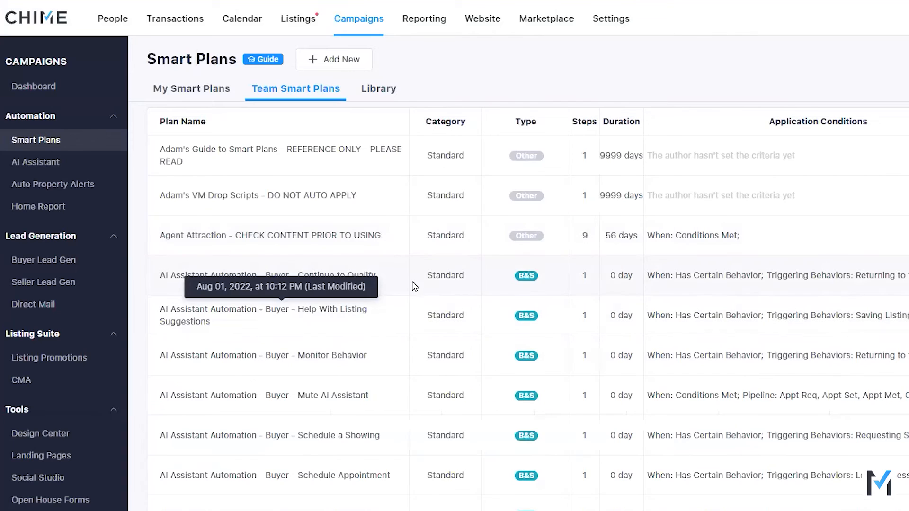
Step: Open the Automation - No Property Alert team plan and examine its pipeline conditions, timing and the yes and no branches of its conditional step
scroll(434, 312, down, 8)
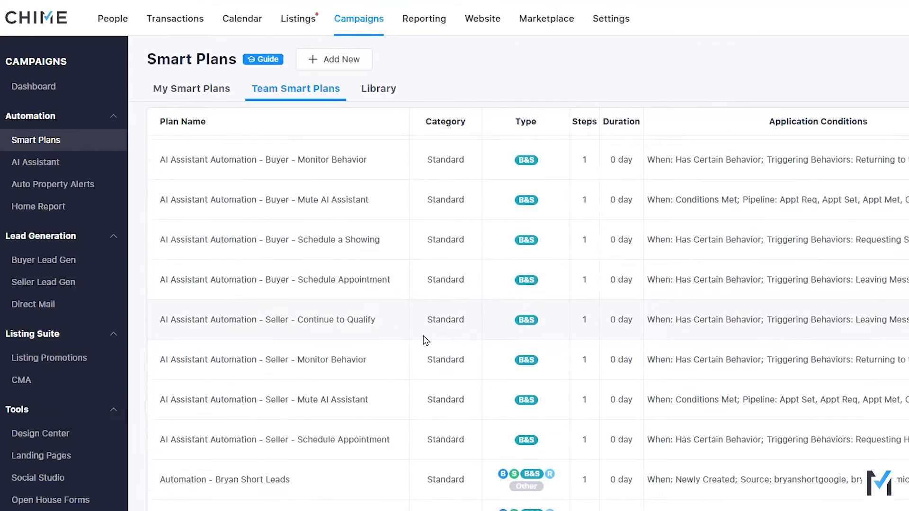
scroll(378, 359, down, 1)
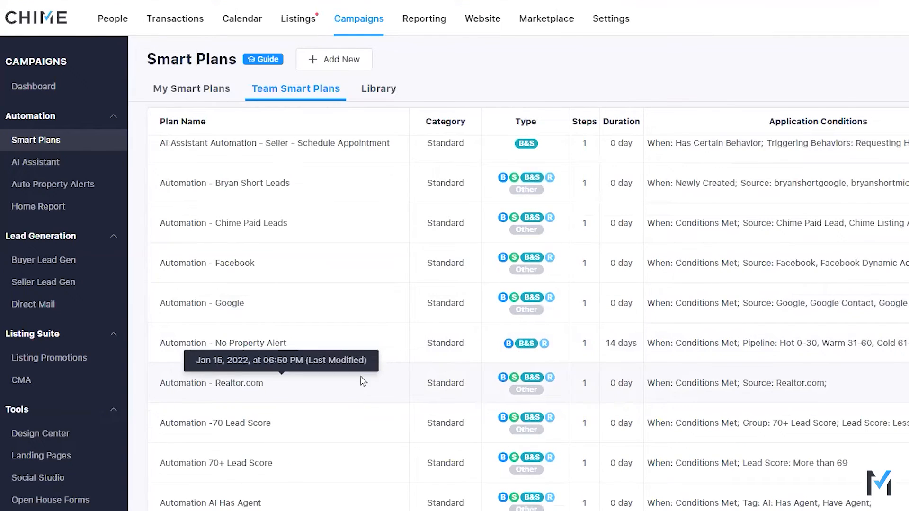
scroll(357, 391, down, 3)
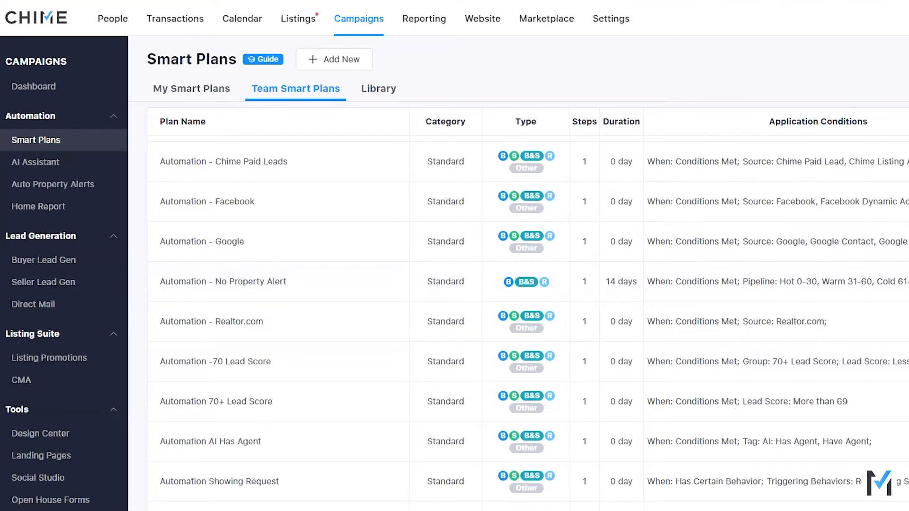
click(223, 283)
scroll(609, 391, down, 3)
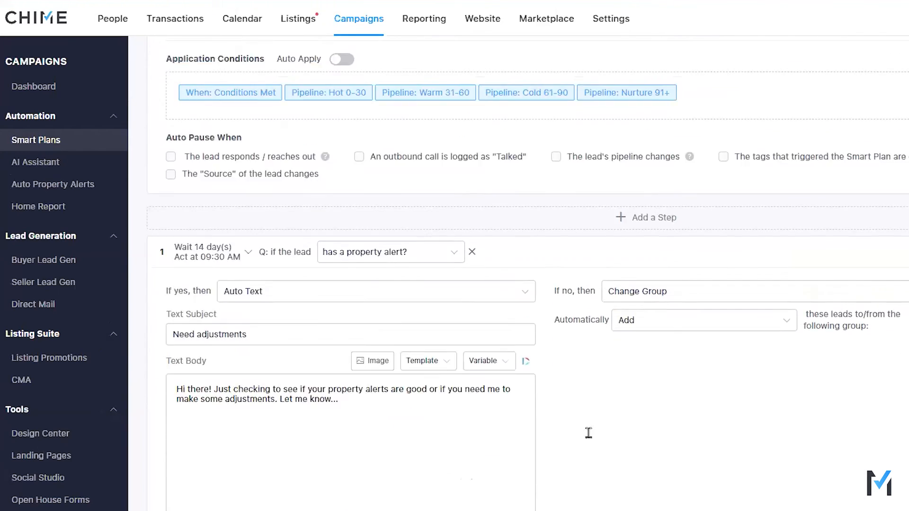
scroll(587, 432, up, 3)
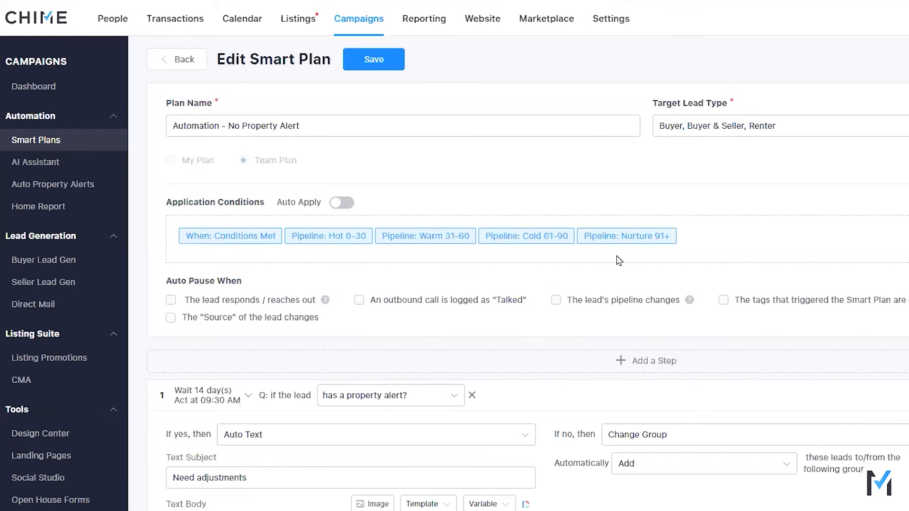
scroll(619, 260, down, 4)
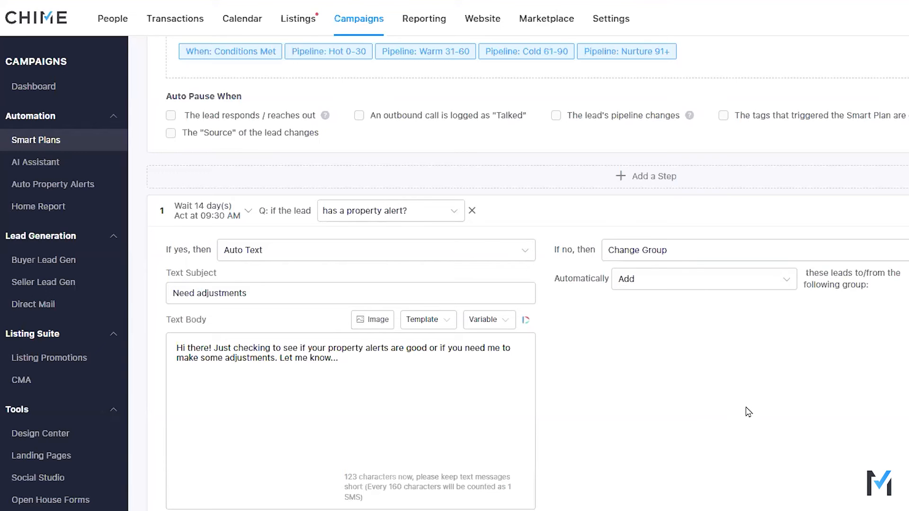
scroll(393, 262, up, 3)
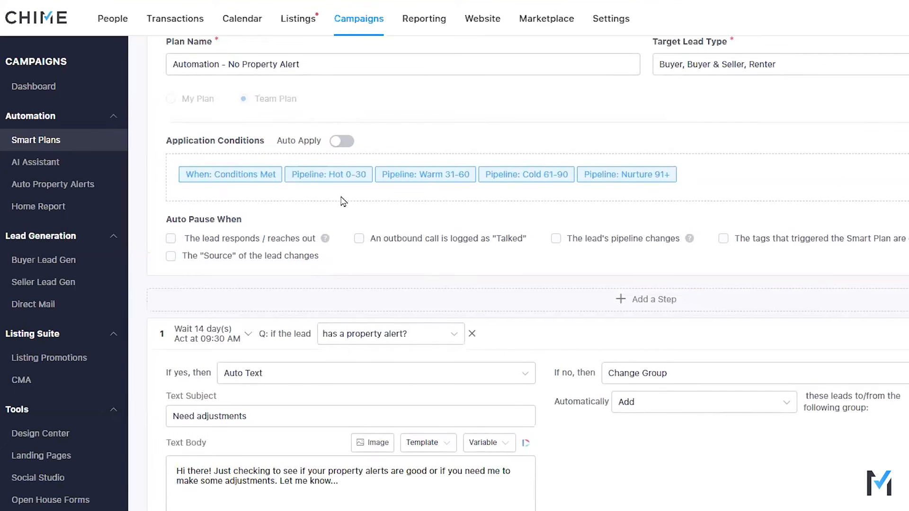
scroll(769, 430, down, 2)
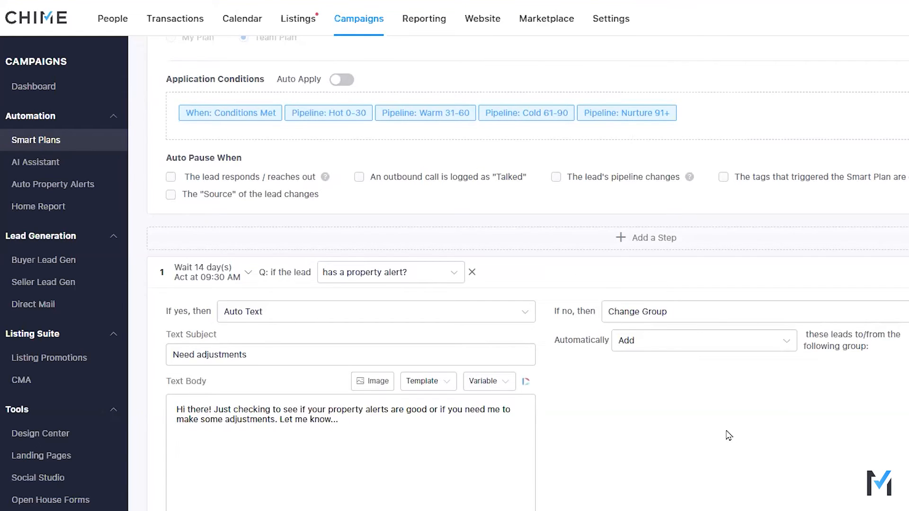
scroll(726, 426, down, 3)
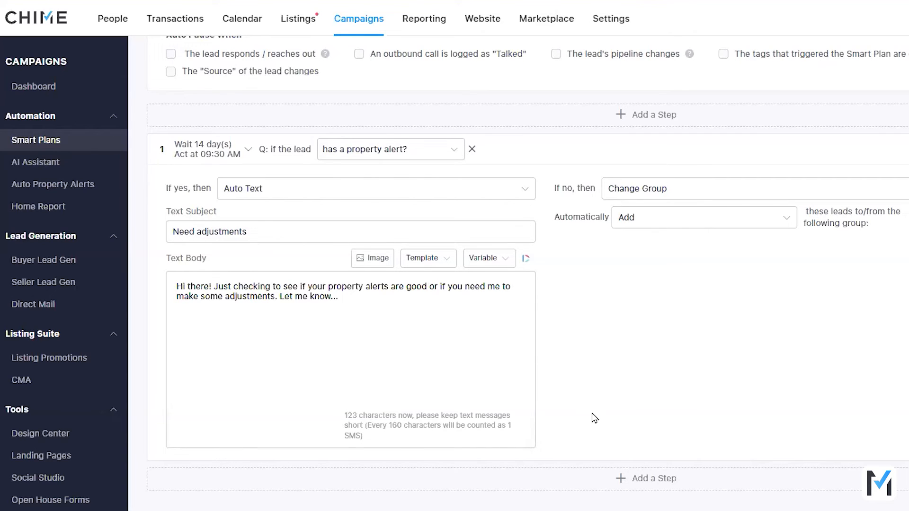
scroll(592, 474, up, 6)
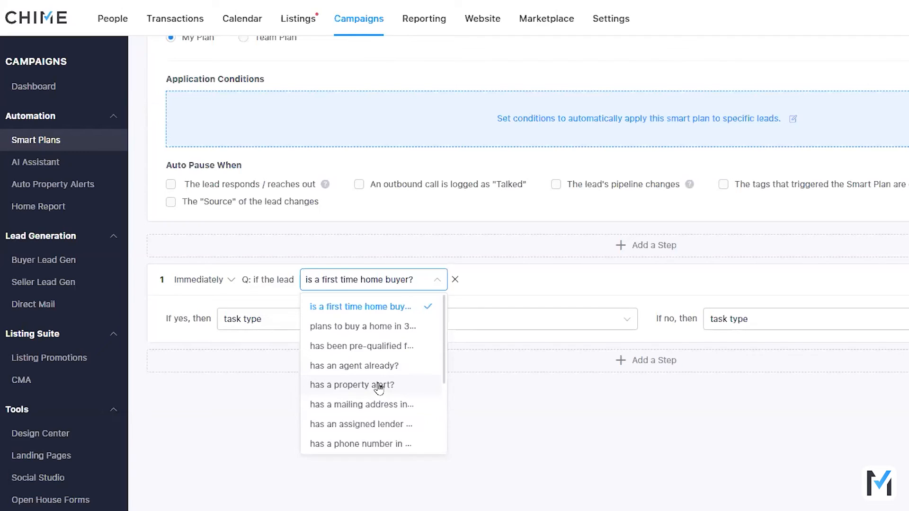
Step: Set the first step's question to "has a property alert?" with Auto Text for yes, and view the task types available for no
click(378, 387)
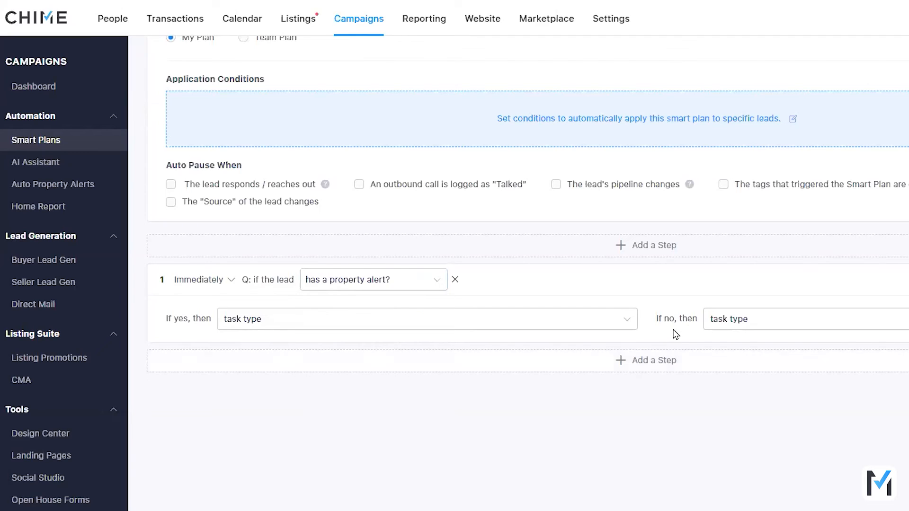
click(735, 319)
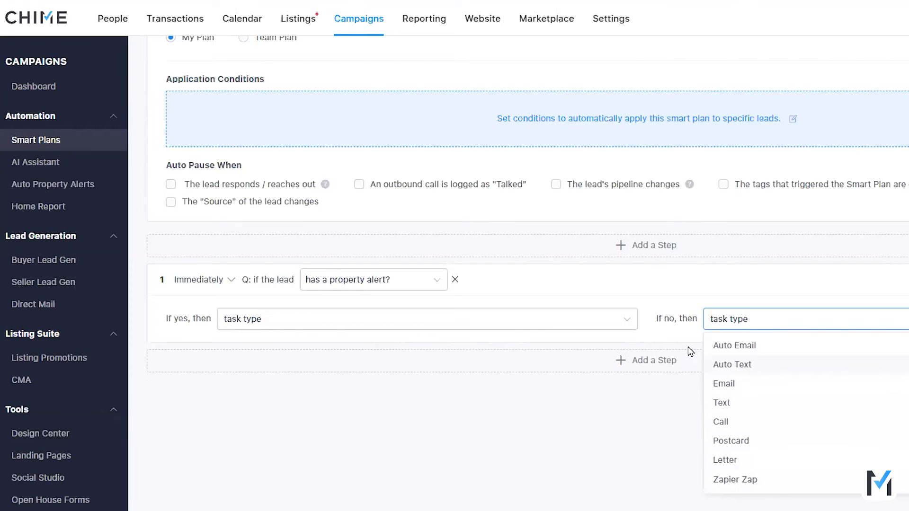
click(512, 321)
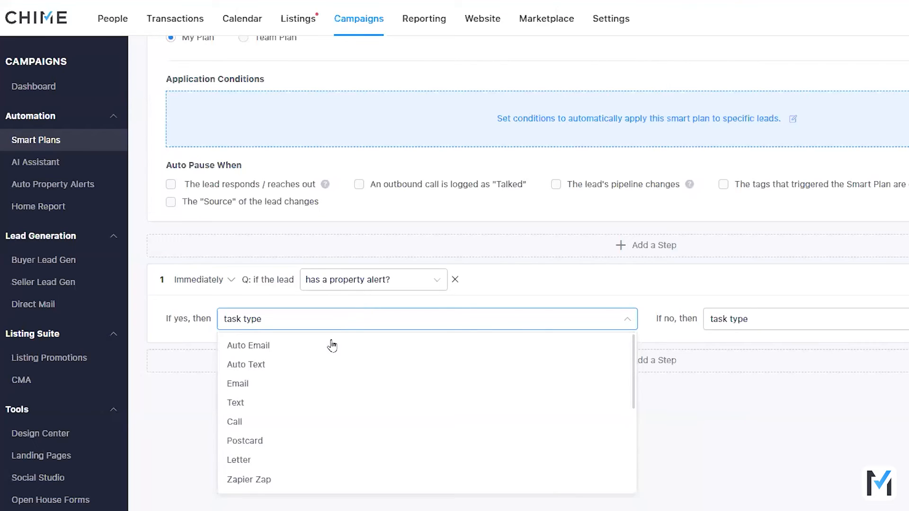
click(326, 368)
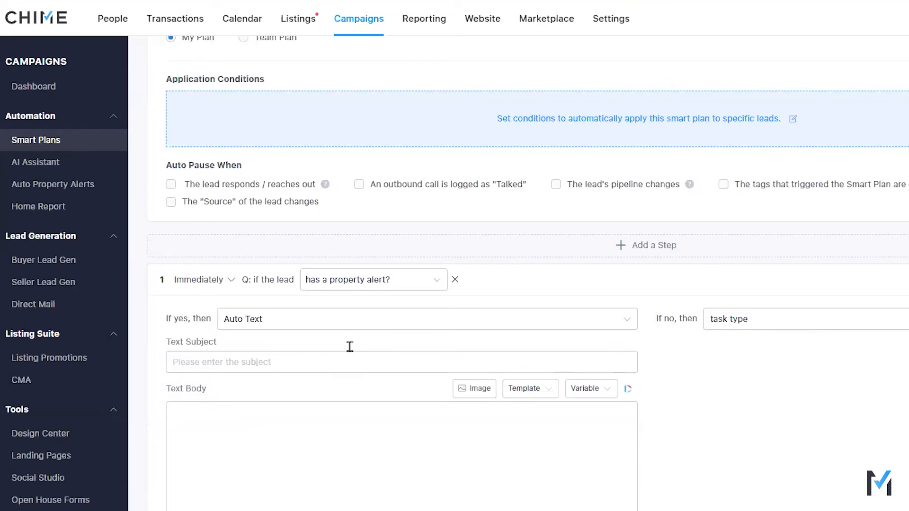
click(801, 327)
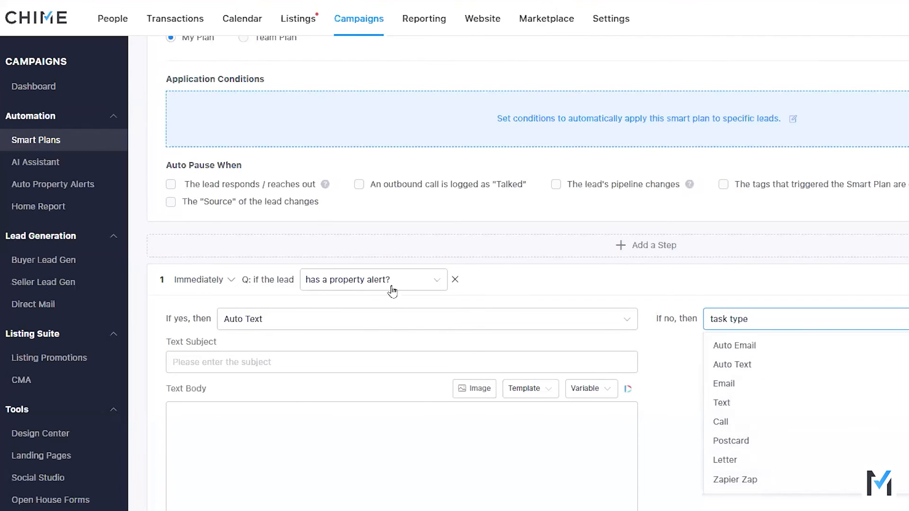
Step: Change the step's question to "has a phone number in his/her Details?" and set its yes branch to Call
click(359, 281)
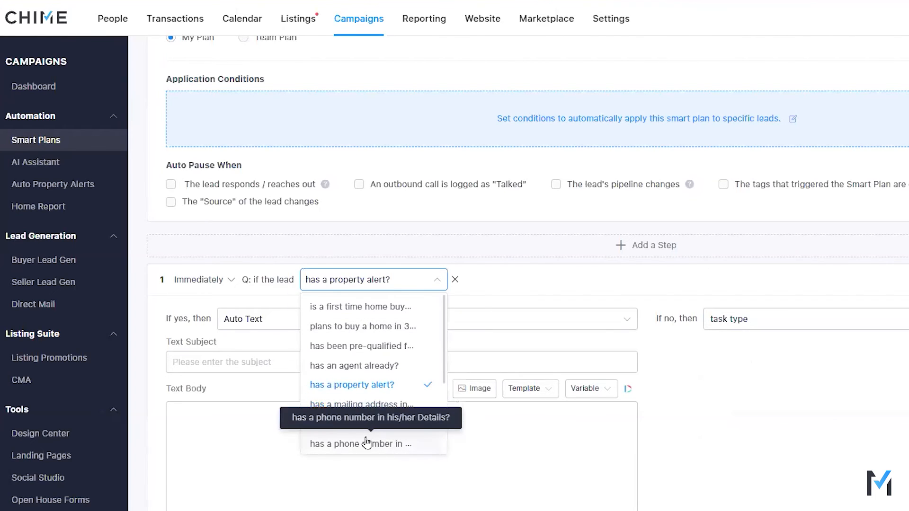
click(367, 443)
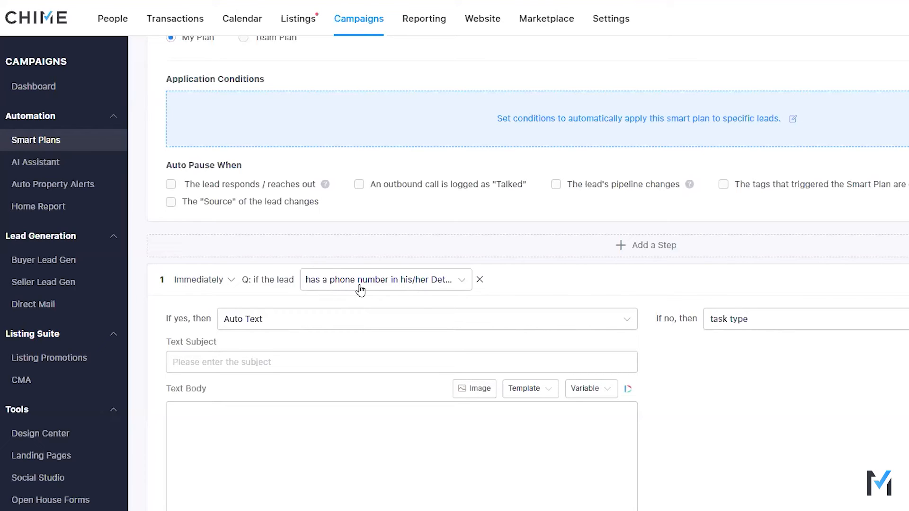
click(309, 319)
click(251, 418)
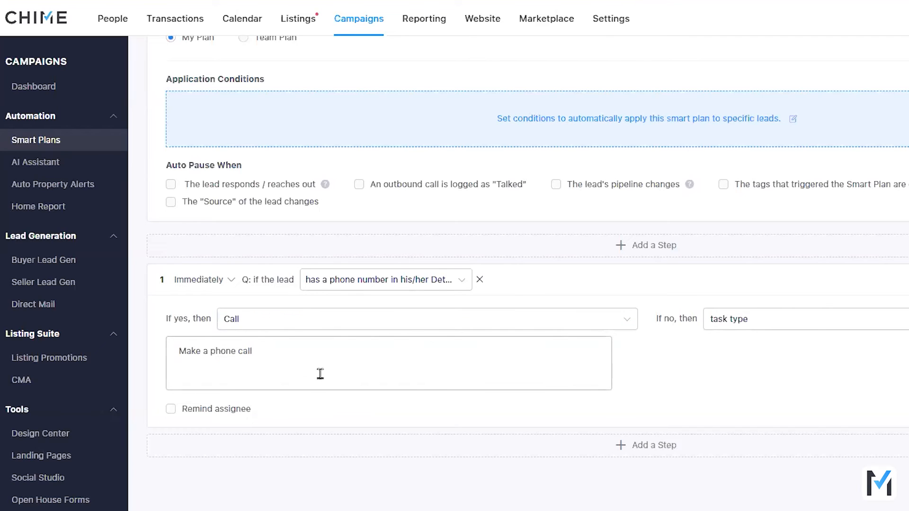
Step: Set the phone number question's no branch to Auto Email
click(827, 323)
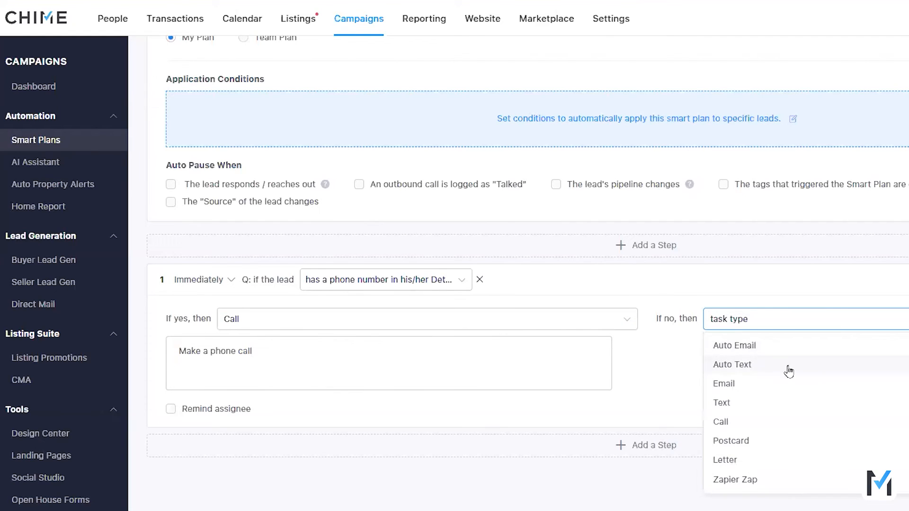
click(767, 385)
click(752, 328)
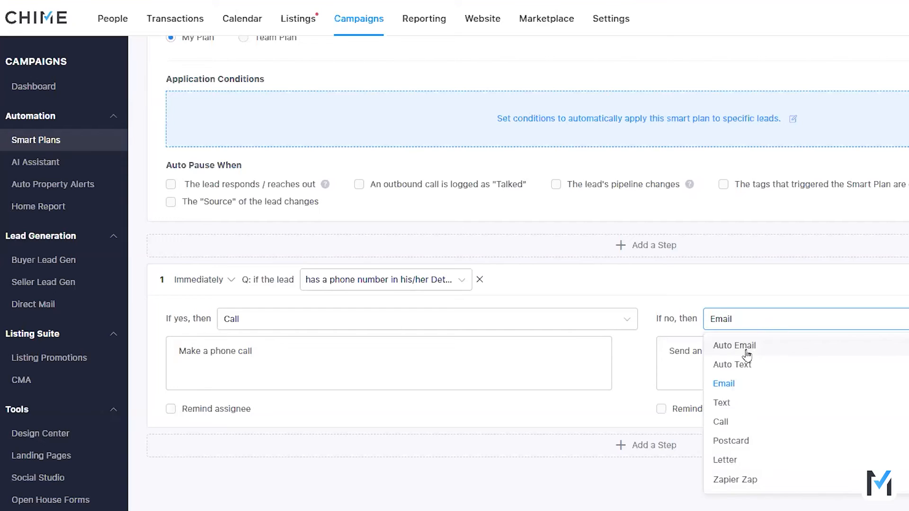
click(747, 346)
Step: Give the automatic email the subject "Hey!! Jenny, Jenny, who can I turn to?" and paste the copied music video into its body
scroll(676, 450, down, 3)
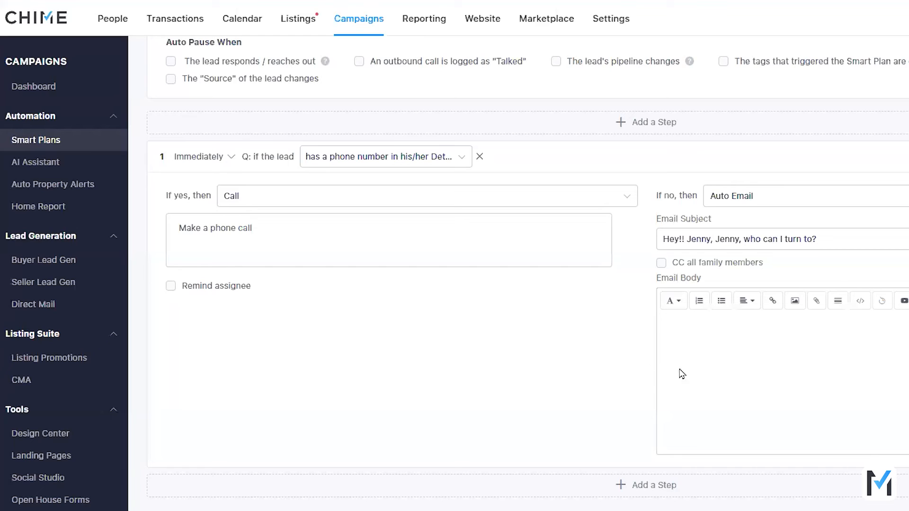
key(ctrl+v)
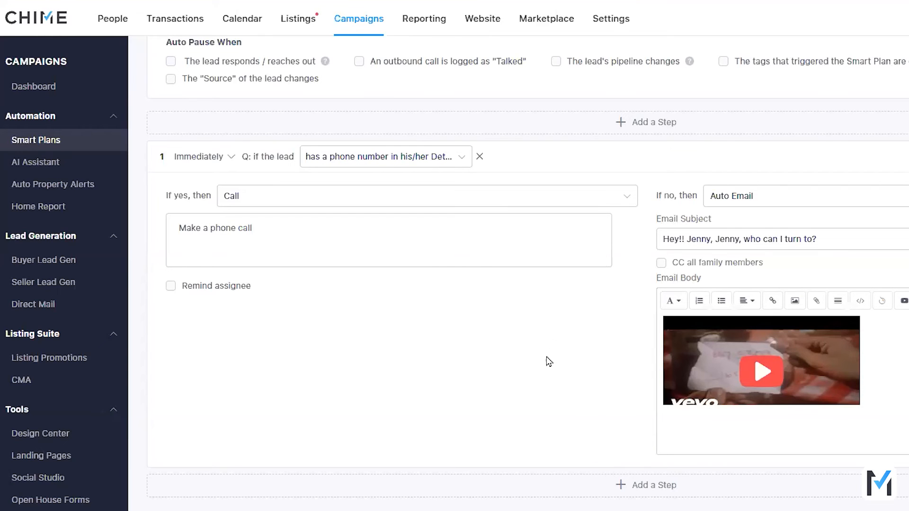
scroll(542, 365, up, 2)
scroll(557, 367, down, 3)
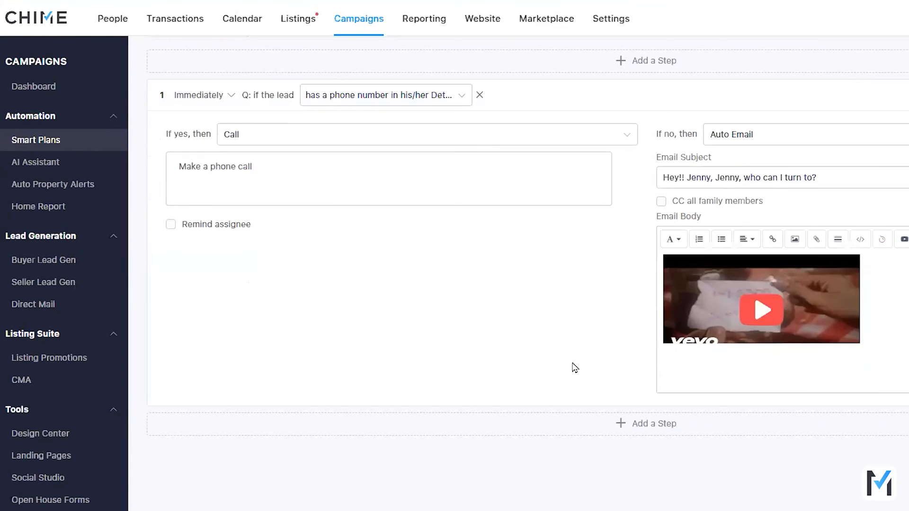
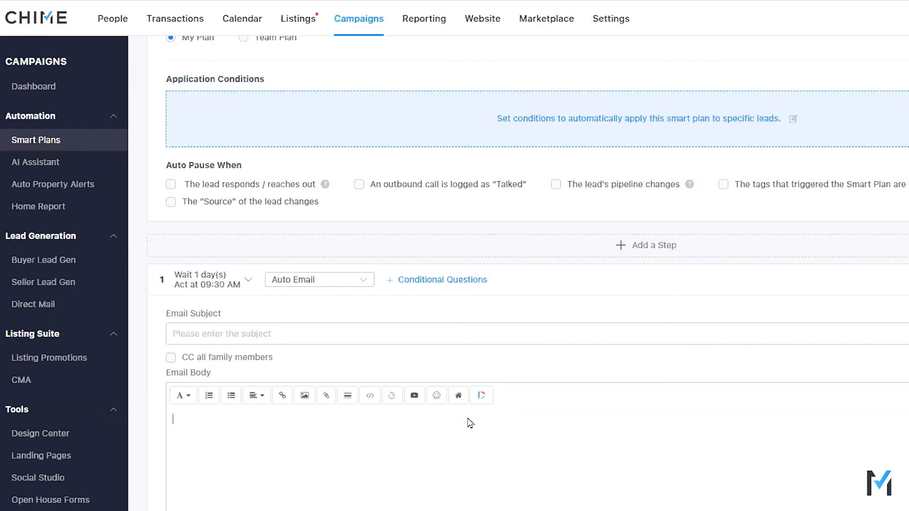
Step: Insert the Dubb video "Dubb Text DO NOT SEND" into the email body of the first step
click(492, 388)
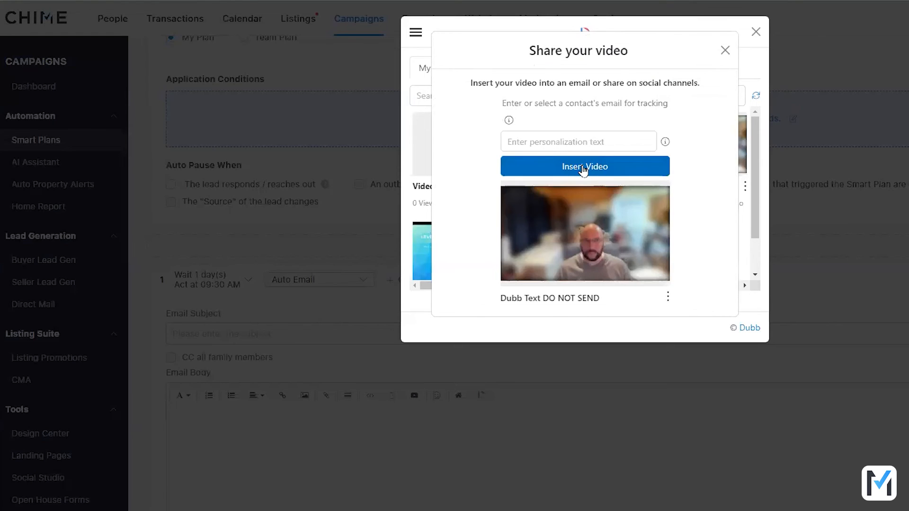
click(581, 168)
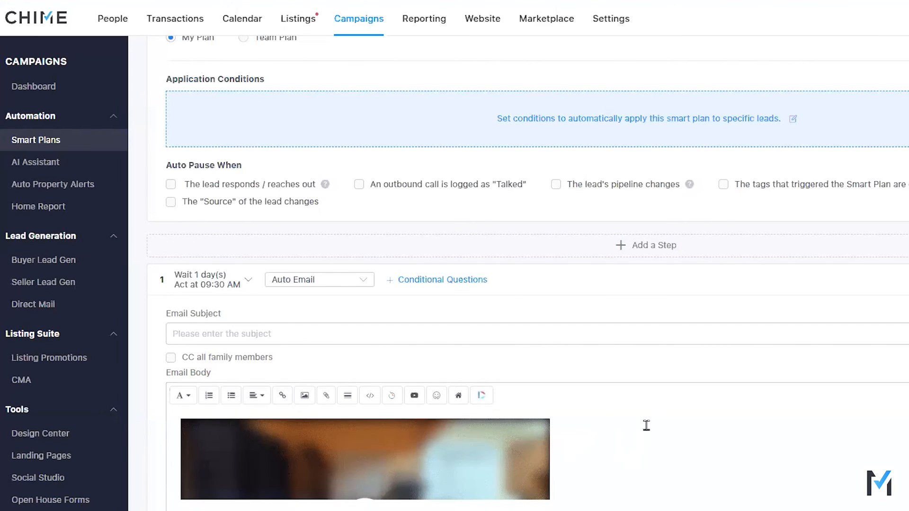
scroll(600, 408, down, 3)
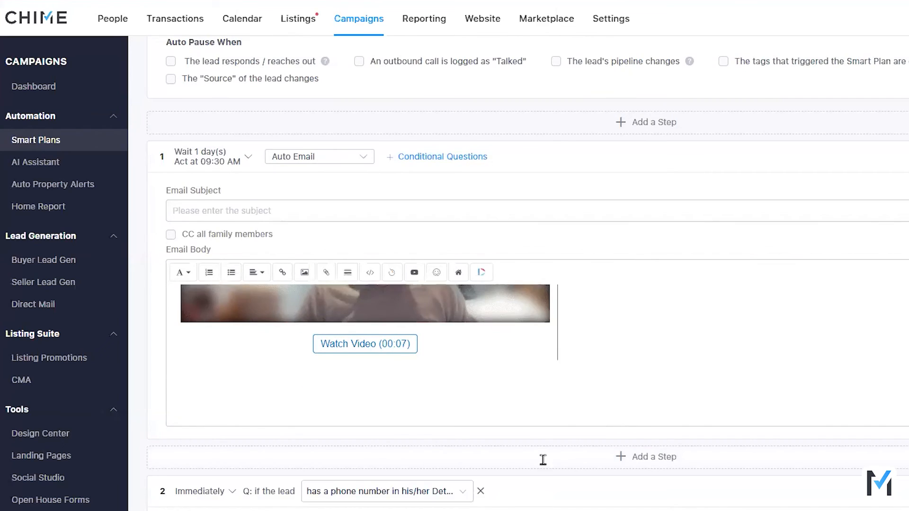
Step: Add a step after the first automatic email and set its action type to Auto Text
scroll(542, 459, down, 4)
click(640, 276)
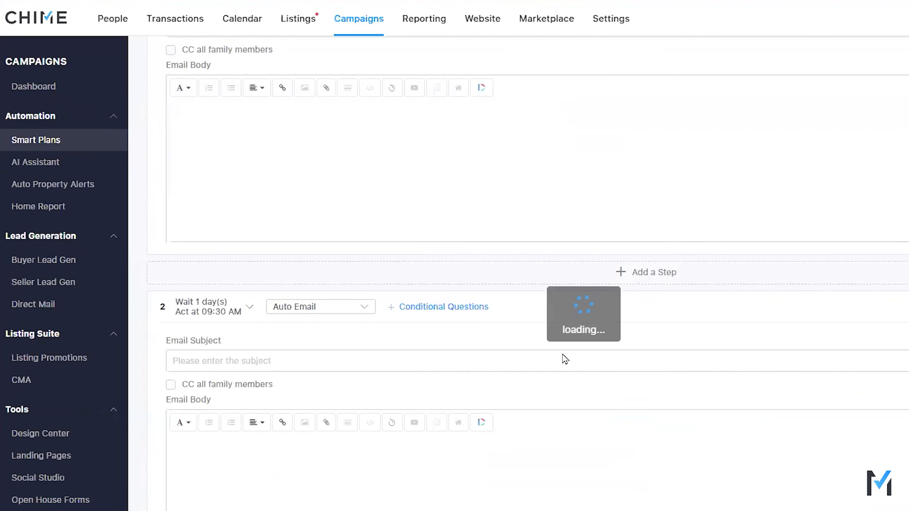
click(297, 311)
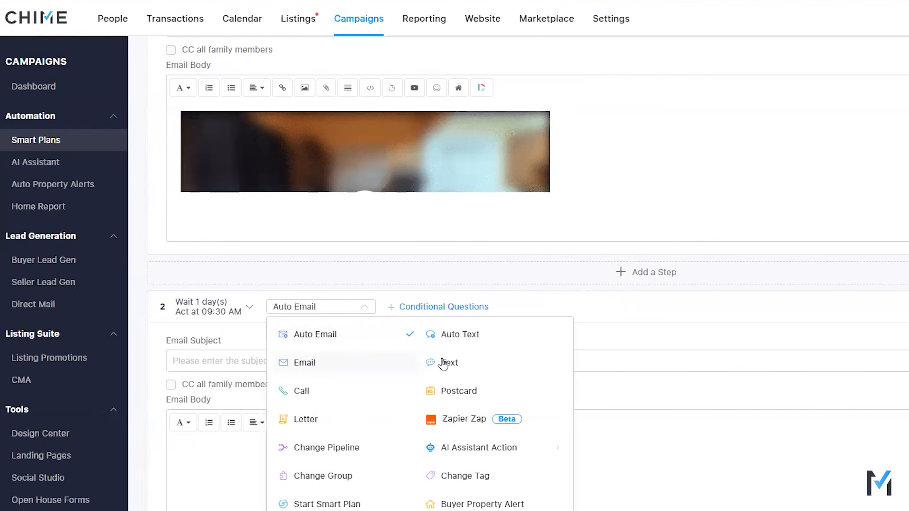
click(449, 334)
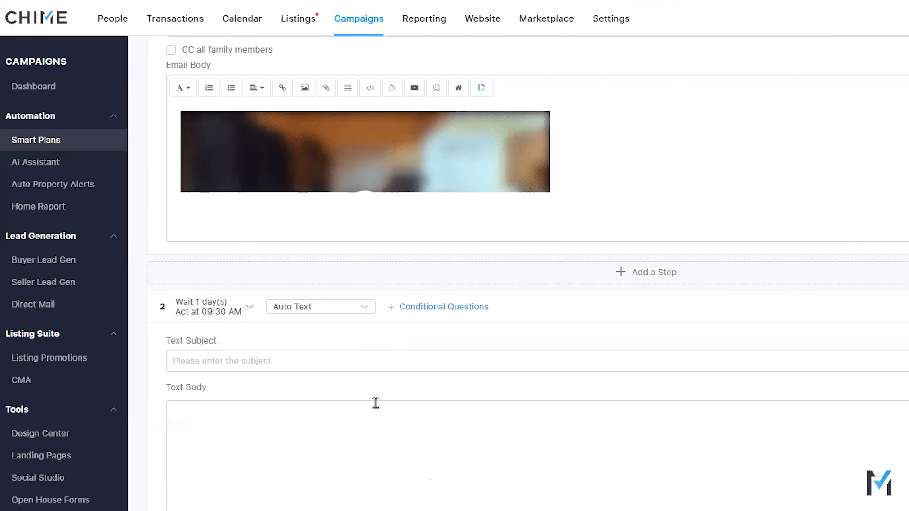
Step: Insert the Dubb video "Dubb Text DO NOT SEND" into the text body and select the introductory wording before its link
scroll(281, 337, down, 1)
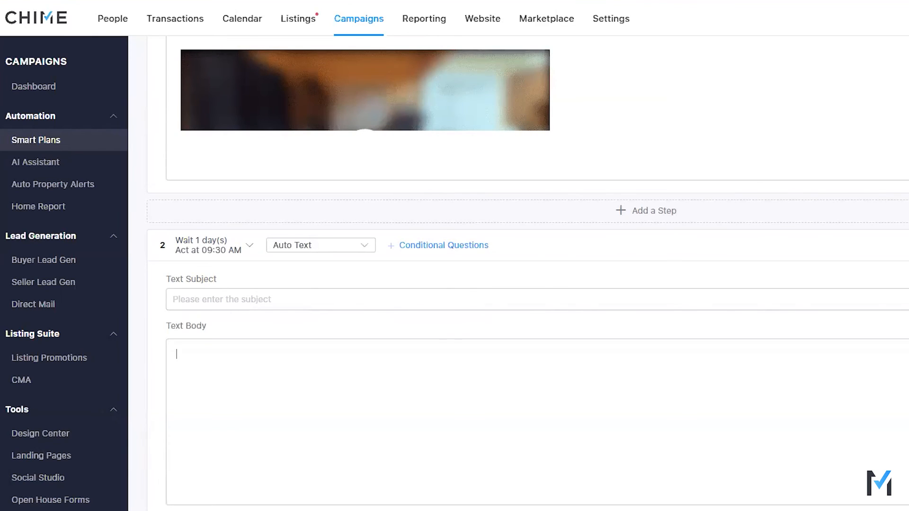
click(906, 342)
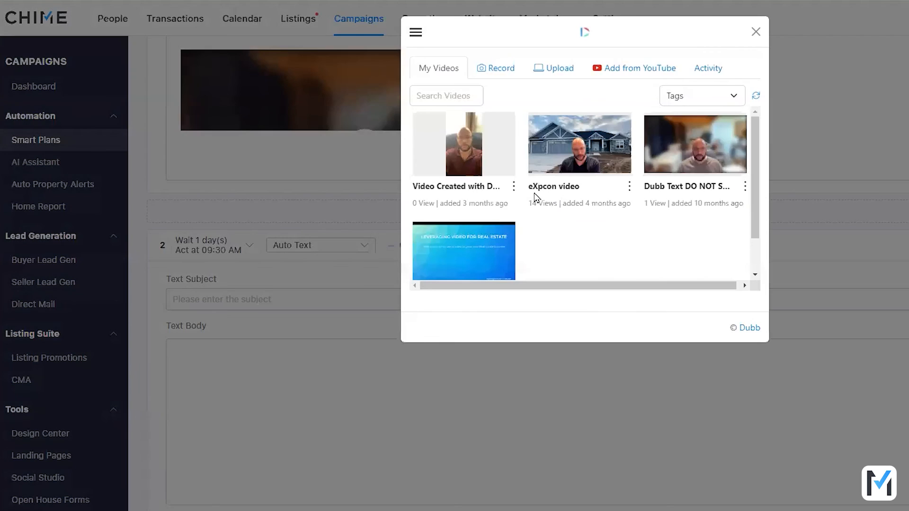
click(670, 145)
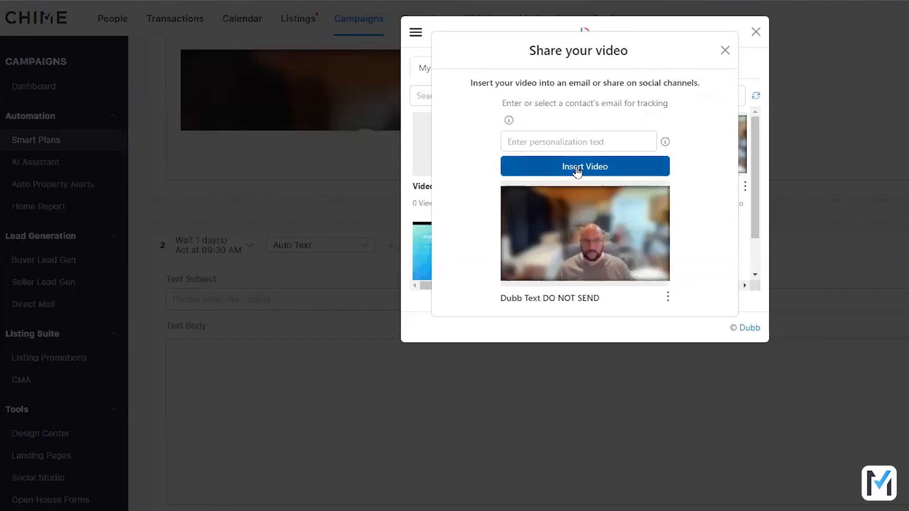
click(587, 172)
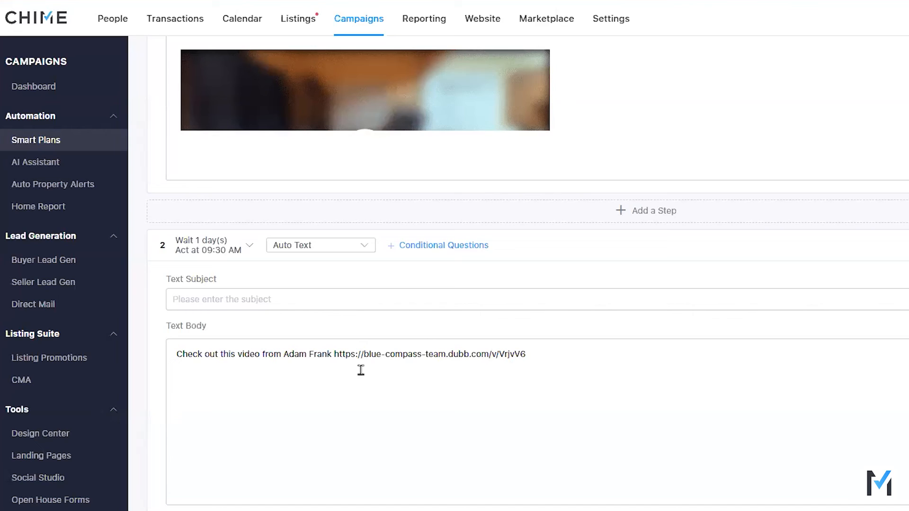
drag(332, 355, 175, 357)
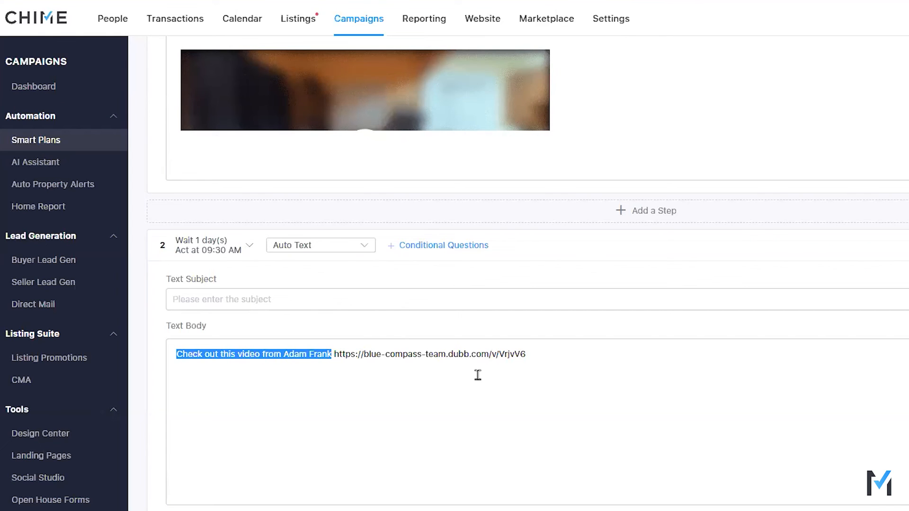
Step: Compare how the Dubb video is embedded in the first step's email body and in the second step's text body
scroll(488, 392, up, 4)
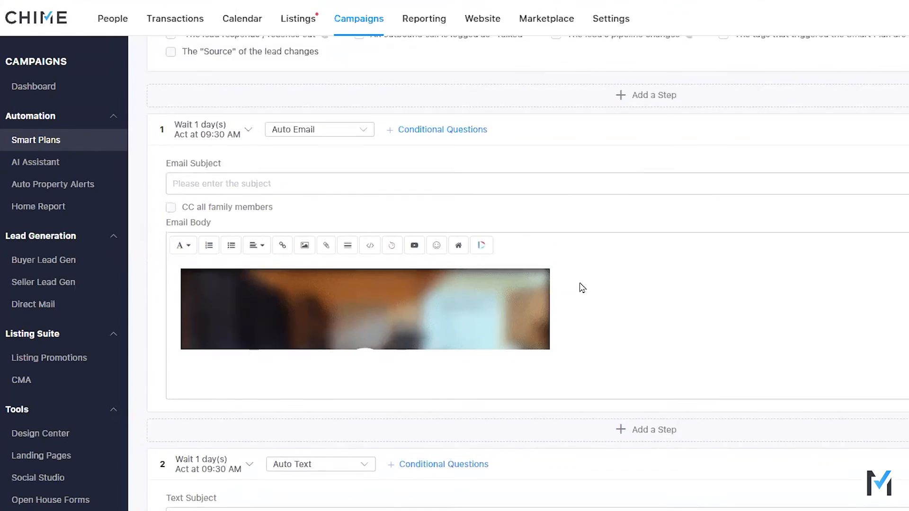
scroll(582, 286, down, 2)
click(590, 222)
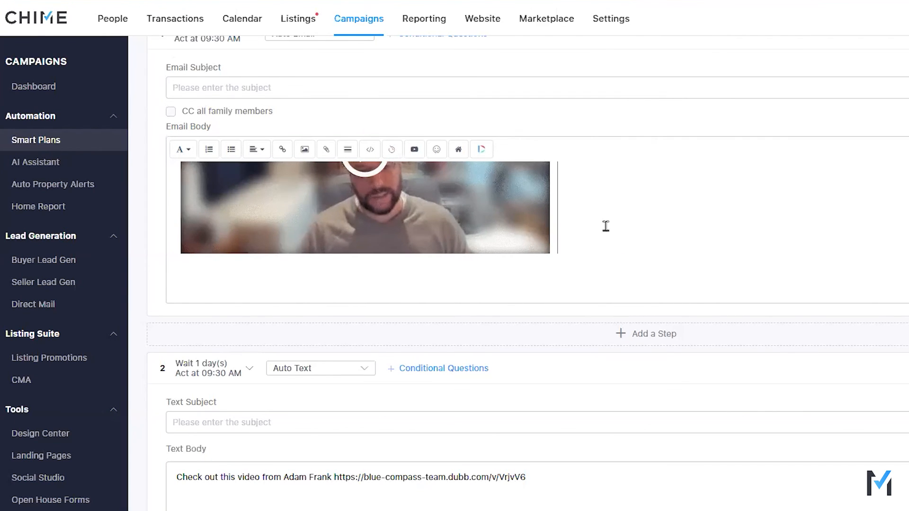
scroll(563, 450, down, 1)
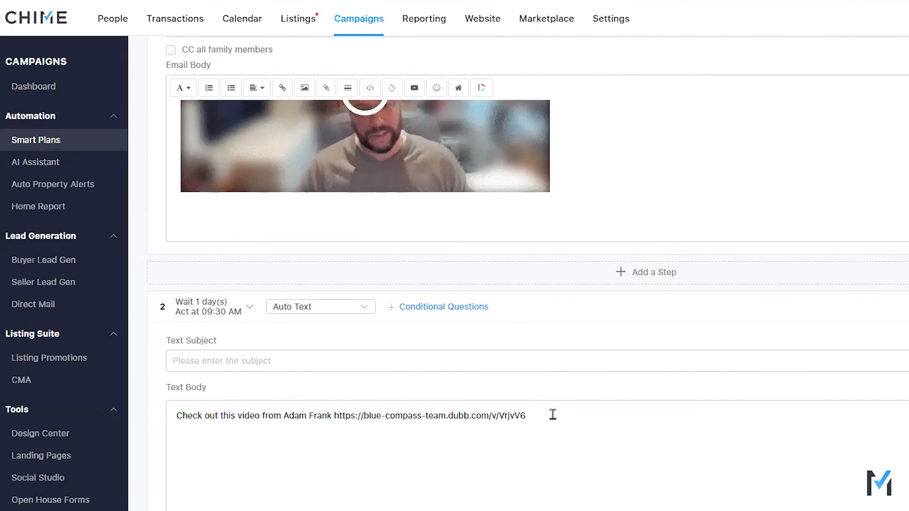
scroll(549, 416, up, 3)
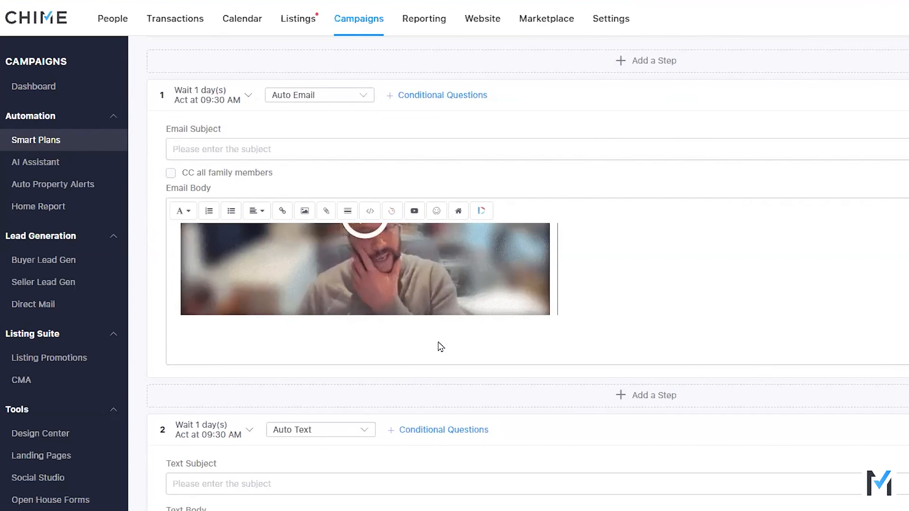
scroll(578, 506, down, 2)
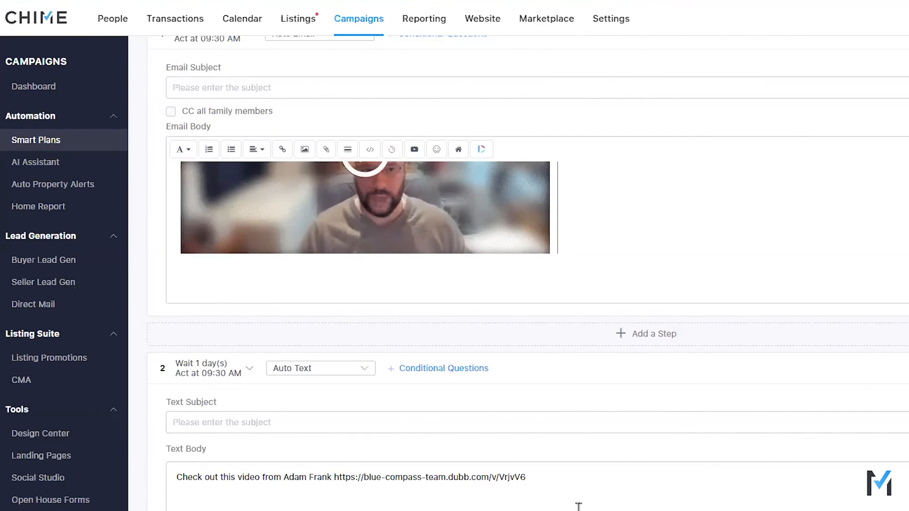
scroll(578, 487, down, 2)
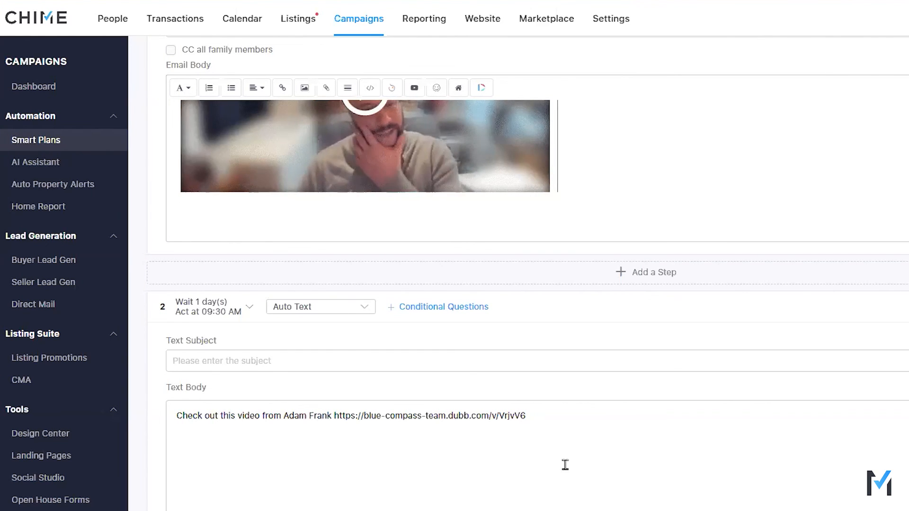
Step: Add an Auto Email step after the text step, with the subject "Hey!! Jenny, Jenny, who can I turn to?" and the music video message
scroll(566, 455, down, 4)
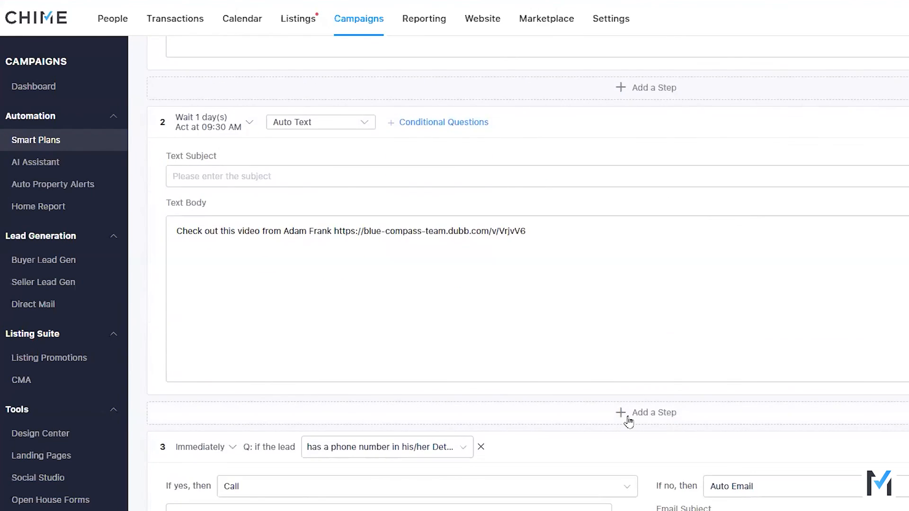
click(628, 418)
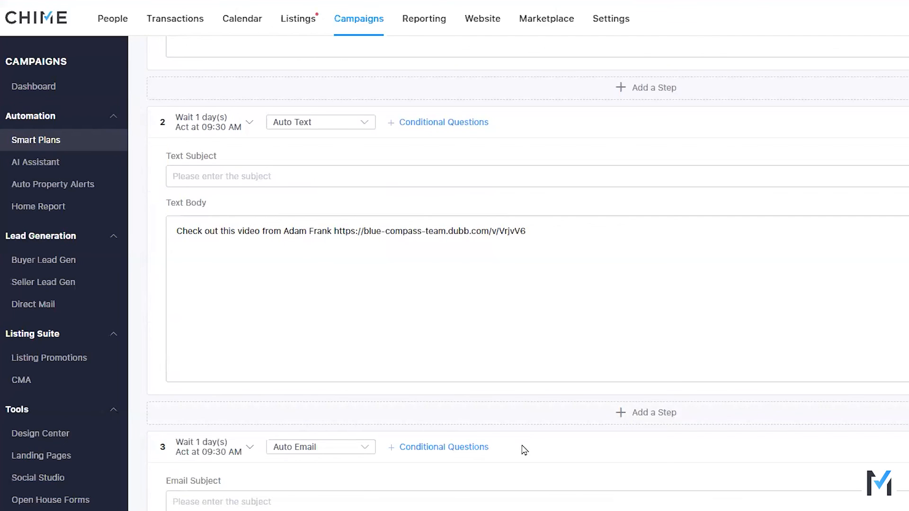
scroll(527, 453, down, 3)
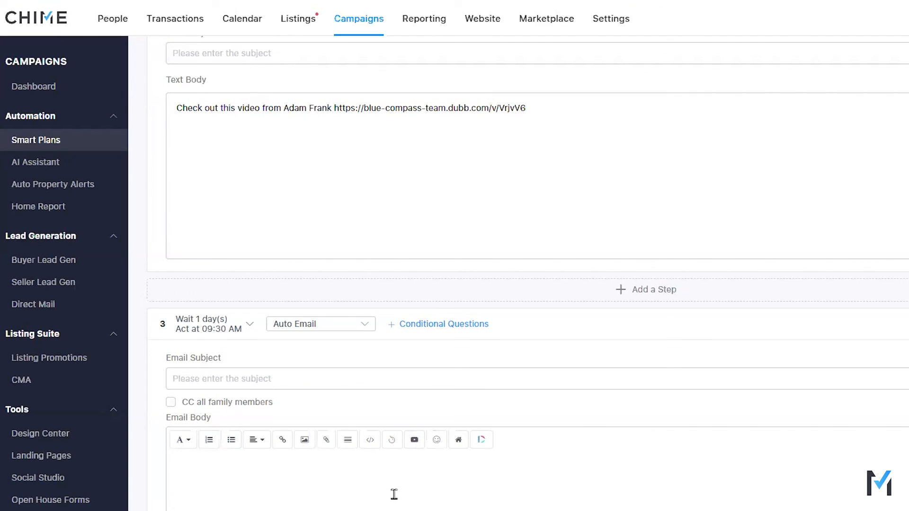
Step: Examine the third step's email subject and message, and look back over the video email and text steps above it
scroll(468, 487, up, 5)
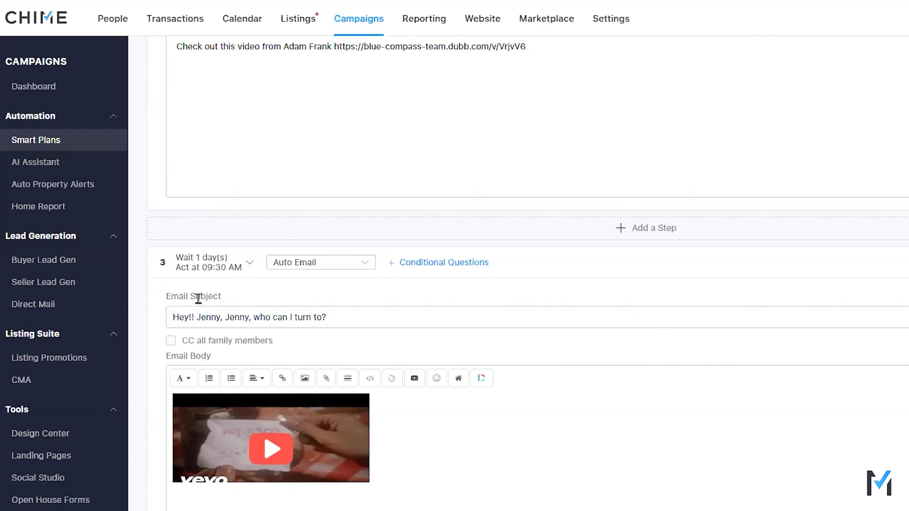
scroll(436, 451, down, 5)
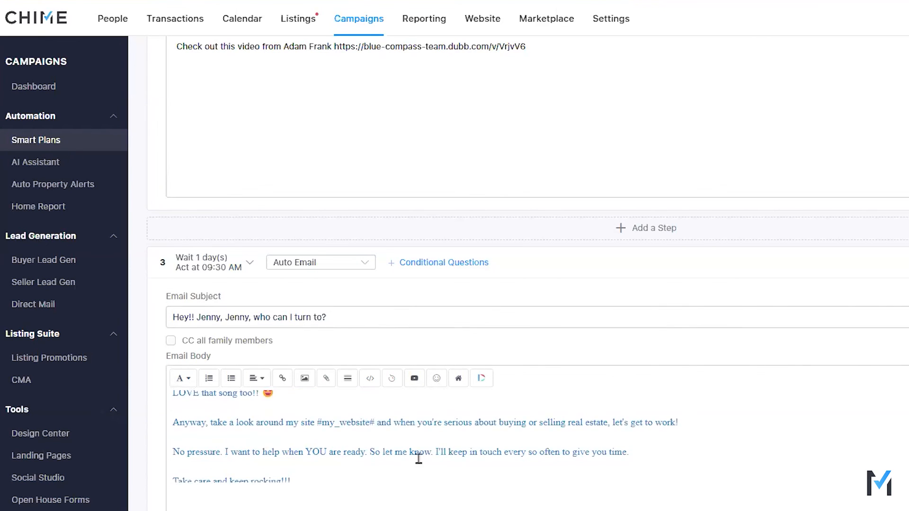
scroll(411, 489, up, 2)
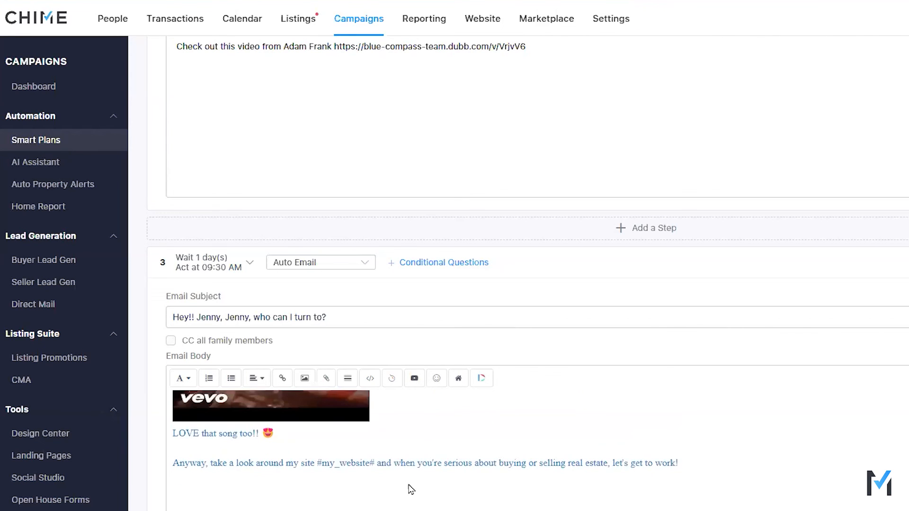
scroll(409, 483, up, 3)
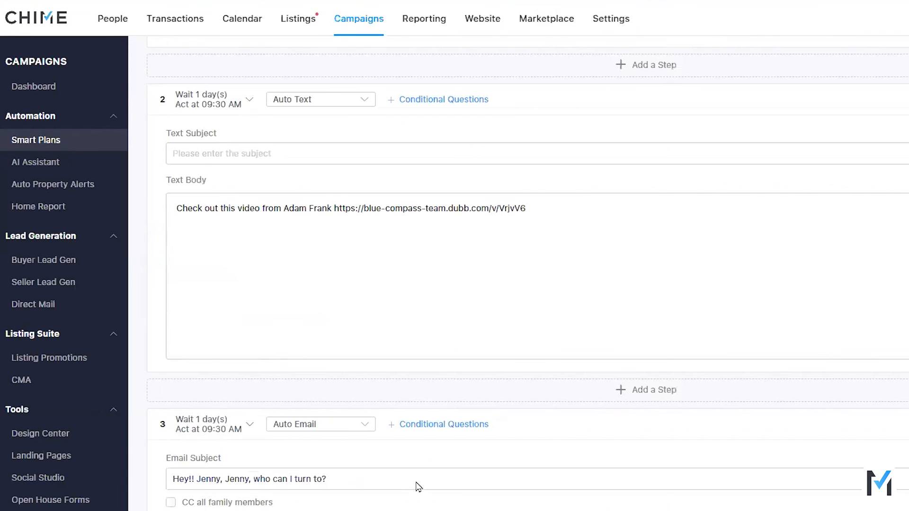
scroll(418, 487, down, 3)
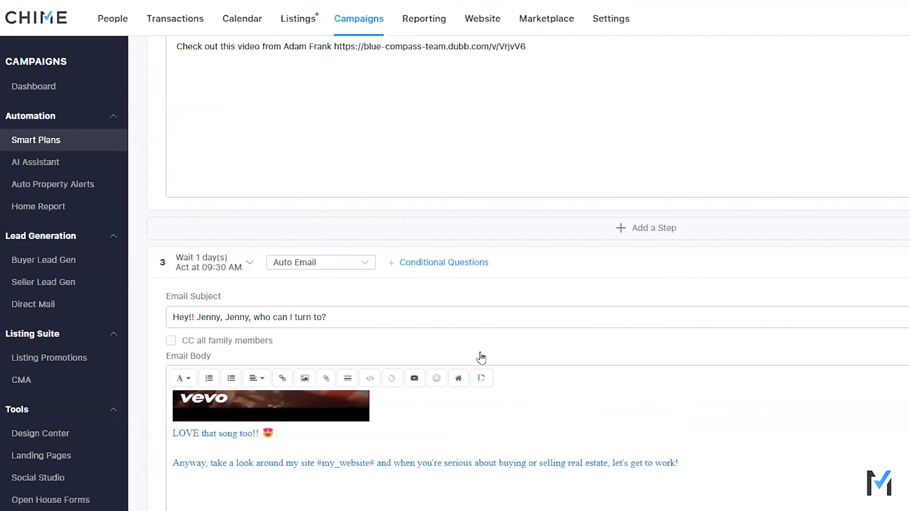
scroll(480, 353, up, 1)
scroll(480, 352, up, 7)
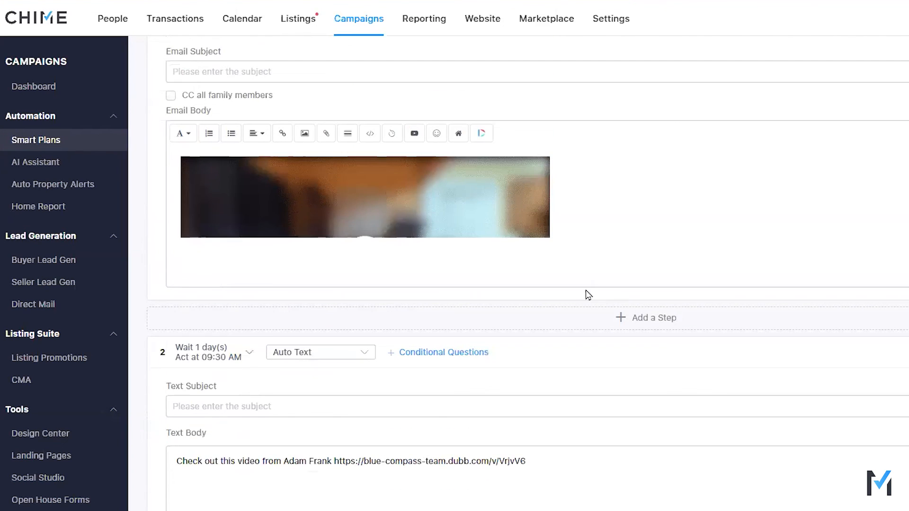
scroll(589, 282, up, 1)
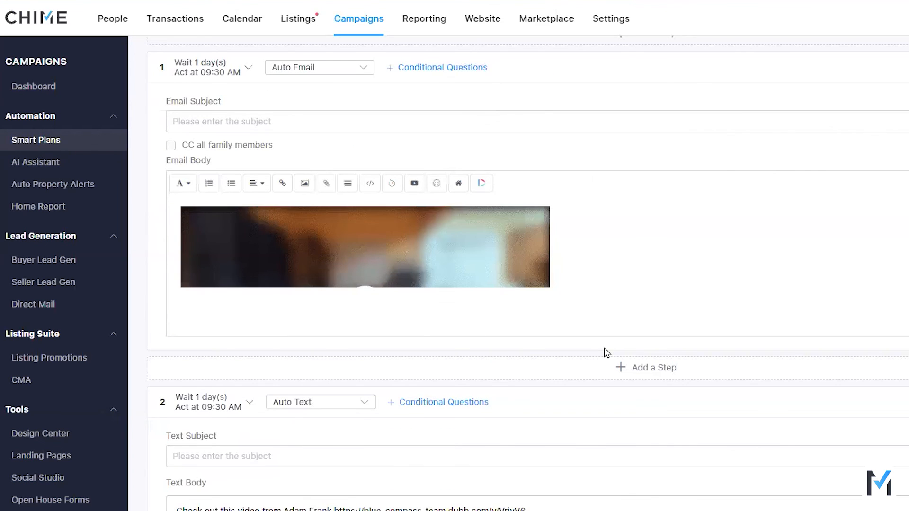
scroll(607, 353, up, 1)
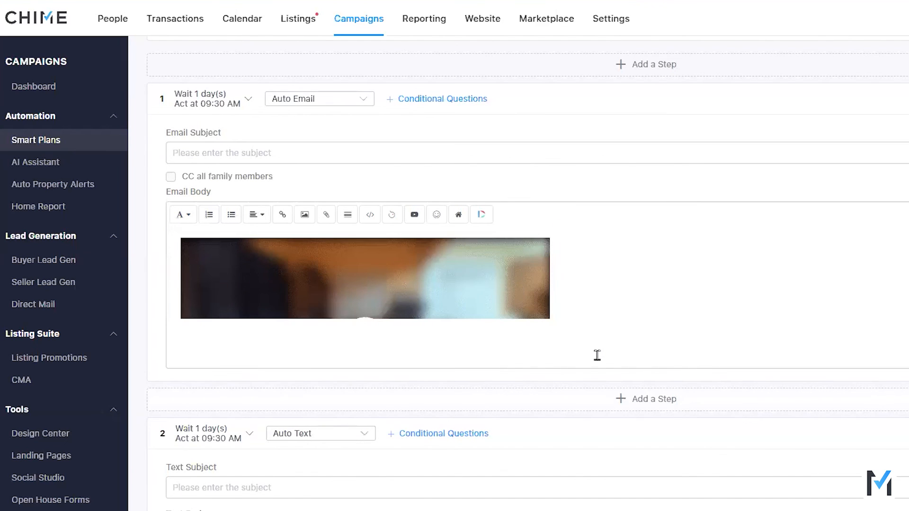
scroll(597, 355, up, 1)
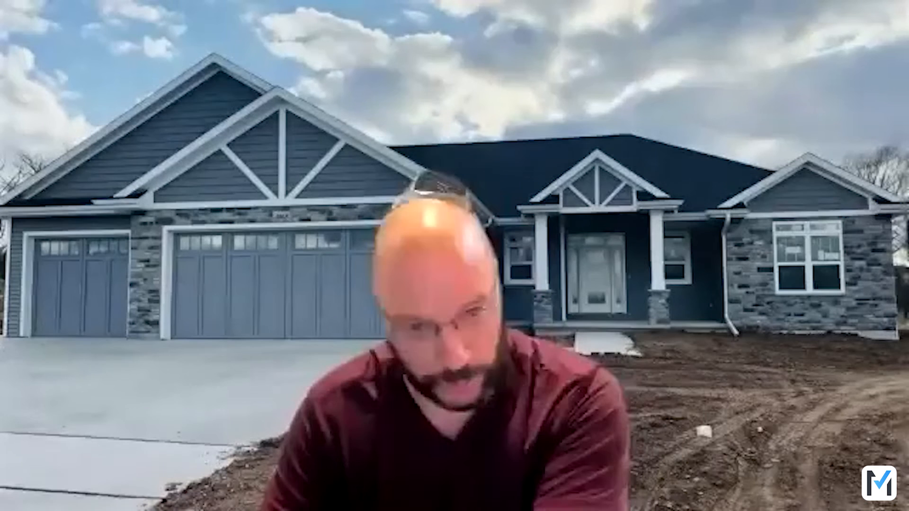